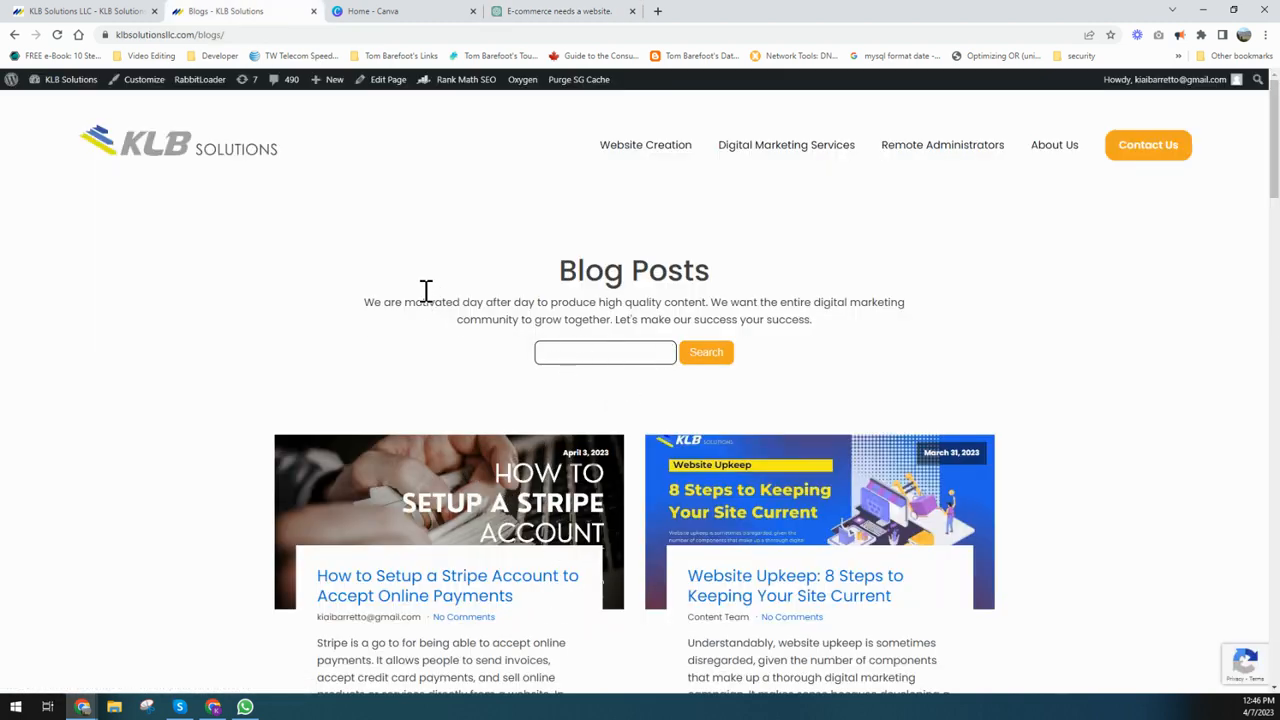
Look over the KLB Solutions blog listing, home page, Stripe account article and Website Creation page.
{"action": "scroll", "coordinate": [572, 355], "scroll_direction": "down", "scroll_amount": 3}
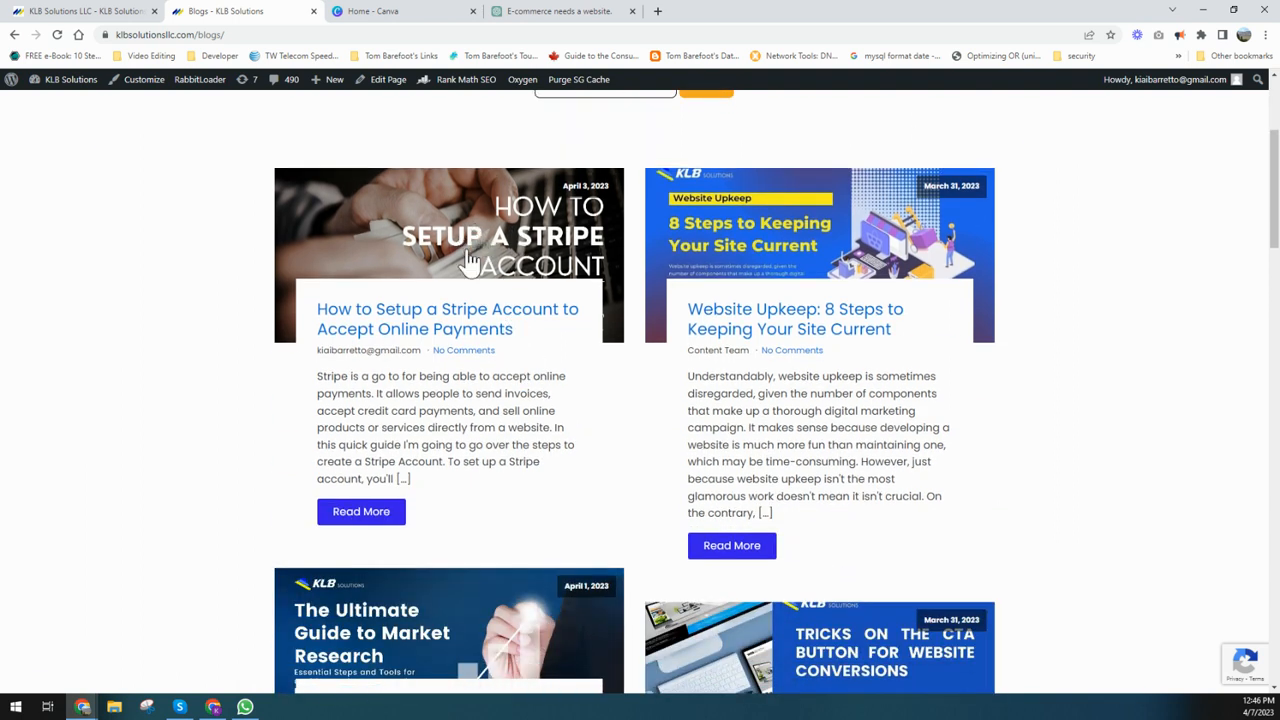
{"action": "scroll", "coordinate": [490, 260], "scroll_direction": "up", "scroll_amount": 3}
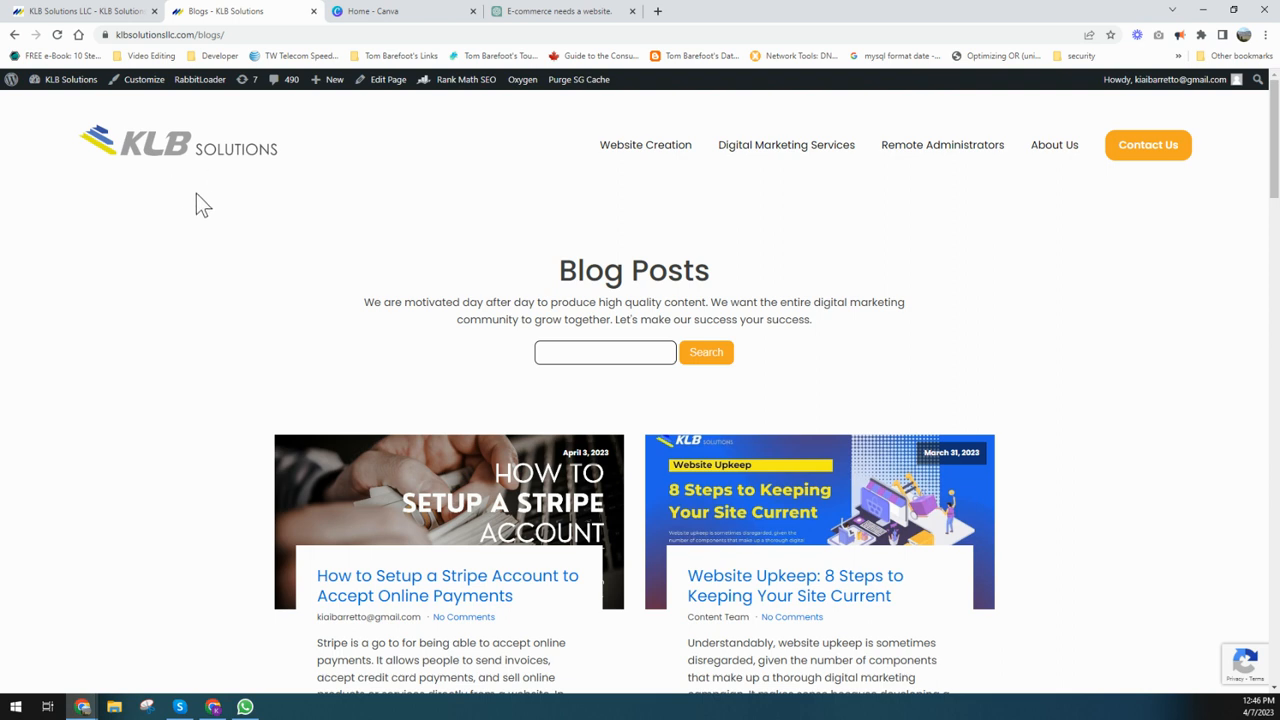
{"action": "mouse_move", "coordinate": [99, 14]}
{"action": "left_click", "coordinate": [82, 12]}
{"action": "scroll", "coordinate": [512, 290], "scroll_direction": "up", "scroll_amount": 1}
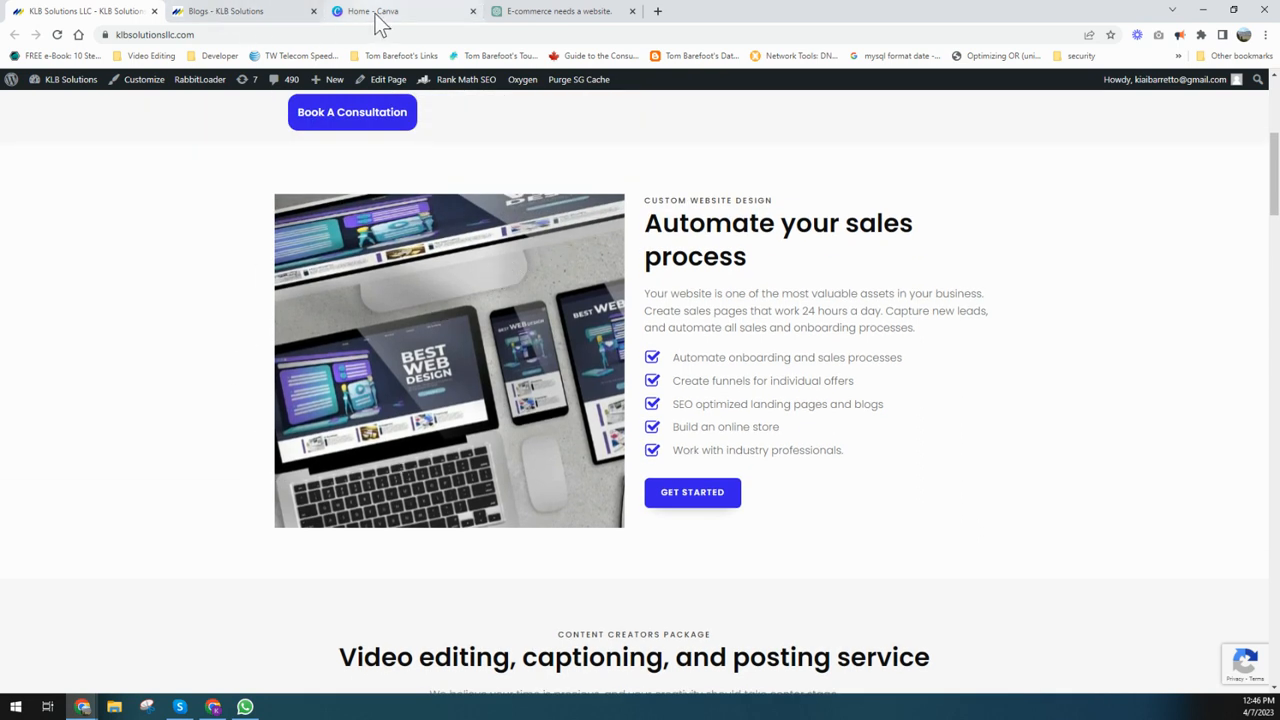
{"action": "left_click", "coordinate": [226, 11]}
{"action": "left_click", "coordinate": [388, 506]}
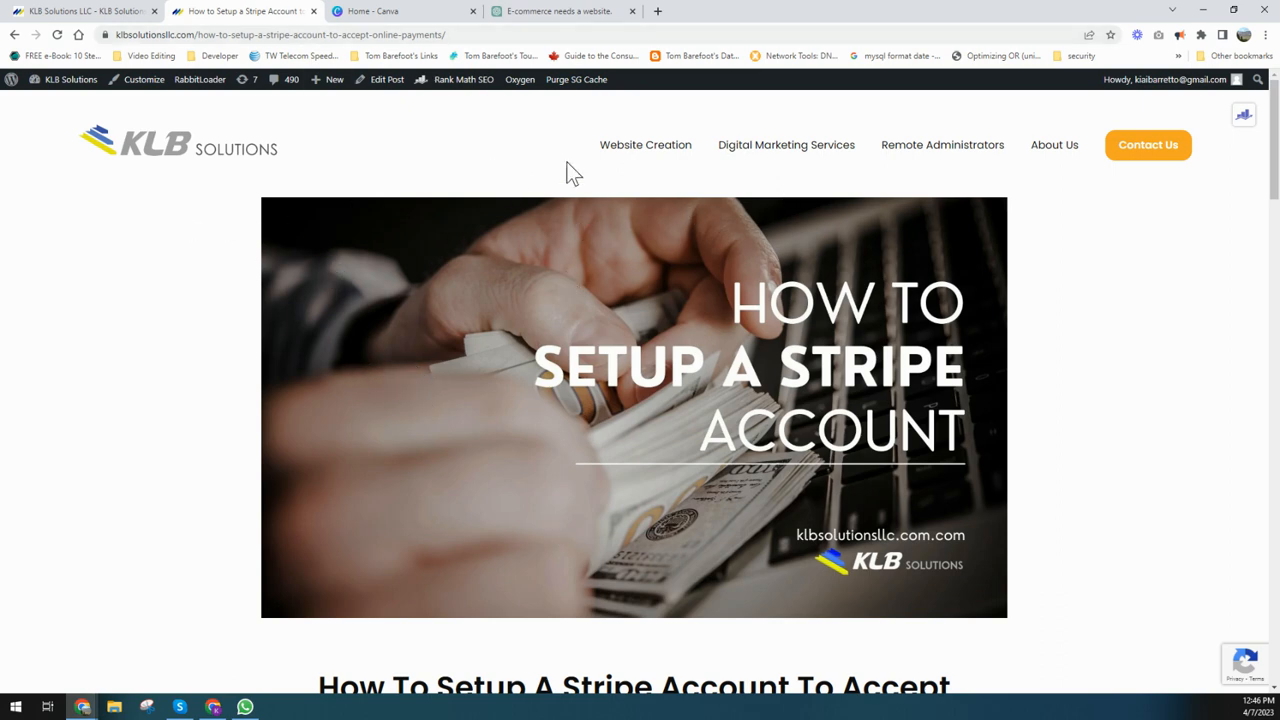
{"action": "left_click", "coordinate": [647, 159]}
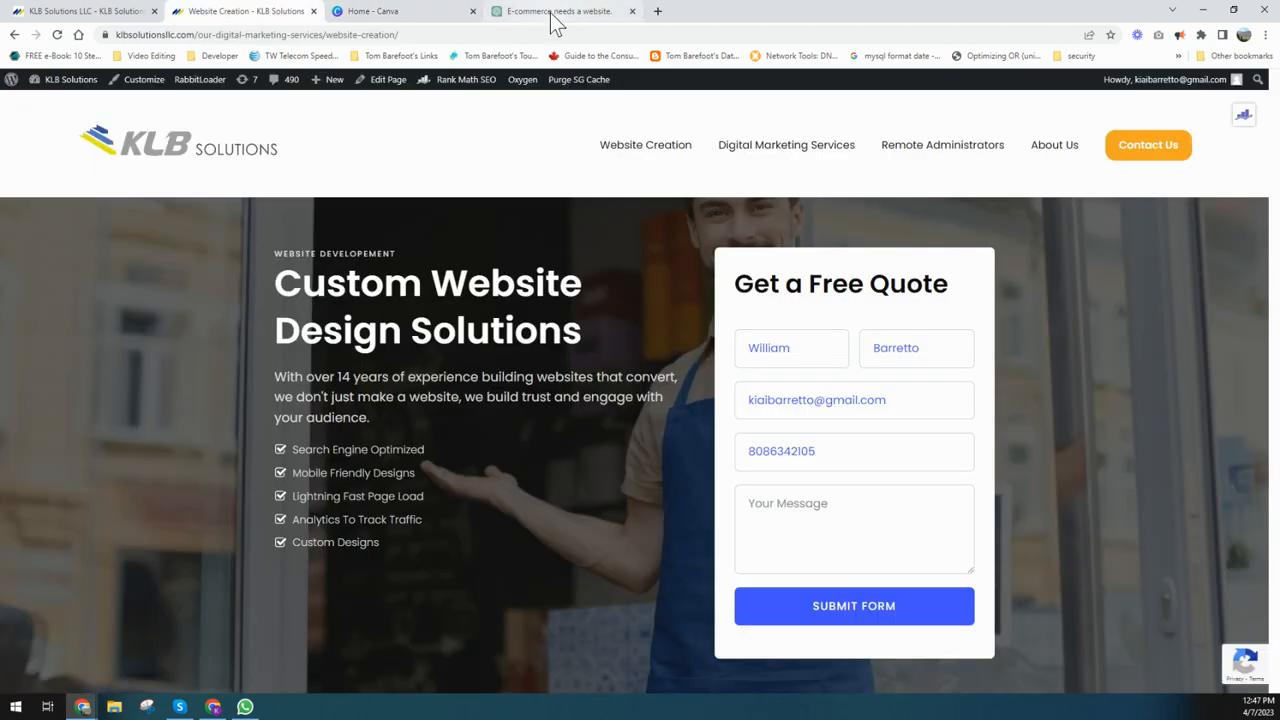
Switch to the ChatGPT conversation and skim its generated blog articles back to the prompt about scaling and compressing images.
{"action": "left_click", "coordinate": [553, 14]}
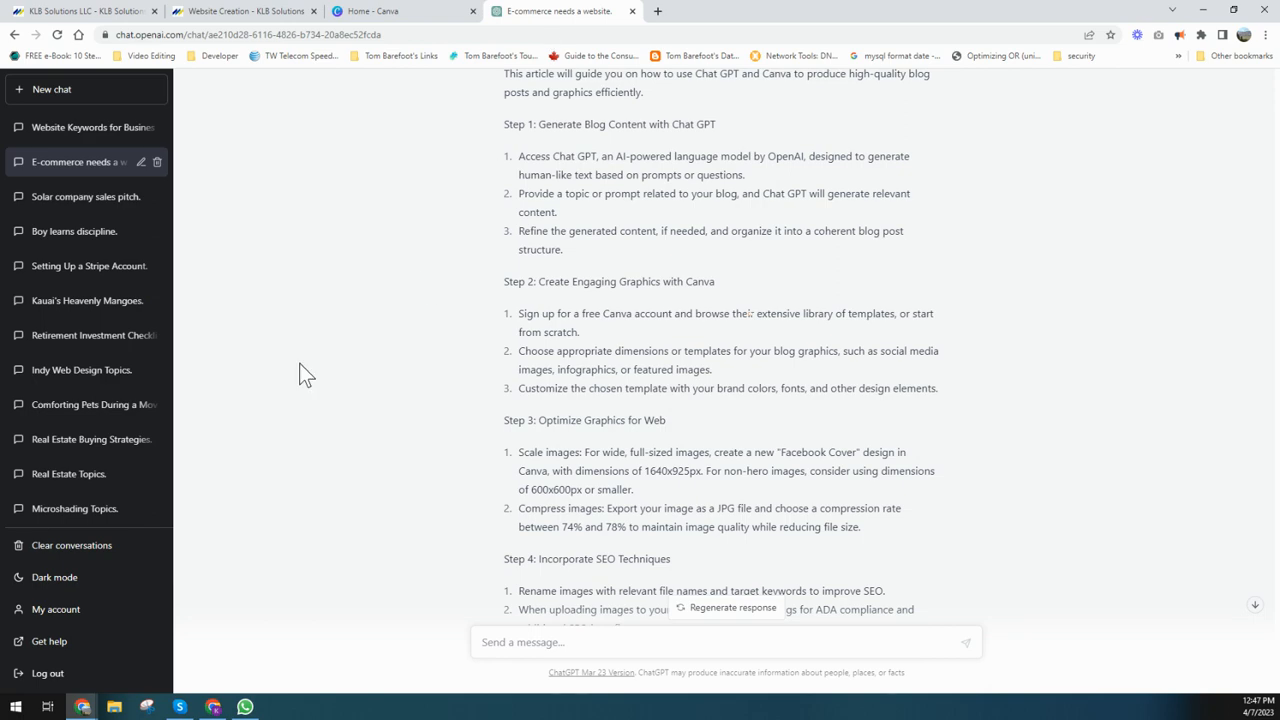
{"action": "scroll", "coordinate": [405, 404], "scroll_direction": "up", "scroll_amount": 3}
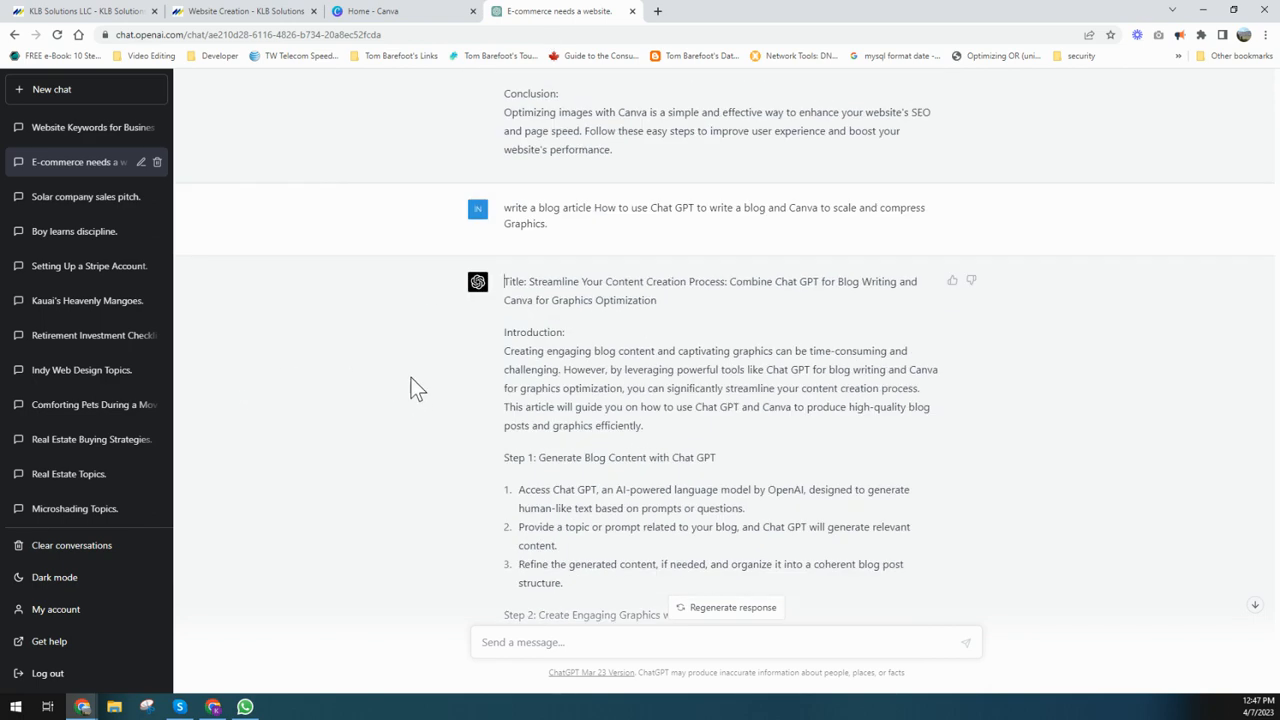
{"action": "scroll", "coordinate": [416, 397], "scroll_direction": "up", "scroll_amount": 3}
{"action": "scroll", "coordinate": [418, 380], "scroll_direction": "down", "scroll_amount": 5}
{"action": "scroll", "coordinate": [417, 369], "scroll_direction": "up", "scroll_amount": 2}
{"action": "scroll", "coordinate": [449, 303], "scroll_direction": "up", "scroll_amount": 1}
{"action": "scroll", "coordinate": [397, 319], "scroll_direction": "down", "scroll_amount": 2}
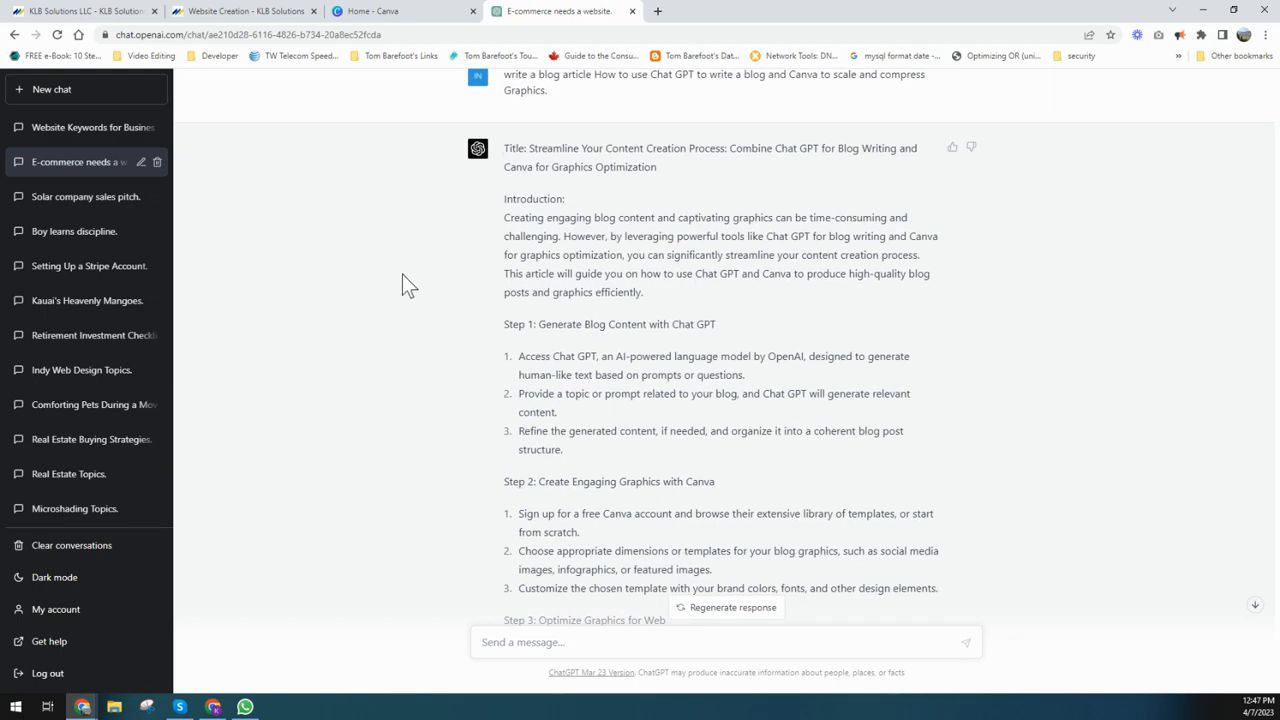
{"action": "scroll", "coordinate": [405, 290], "scroll_direction": "up", "scroll_amount": 2}
{"action": "scroll", "coordinate": [395, 305], "scroll_direction": "down", "scroll_amount": 5}
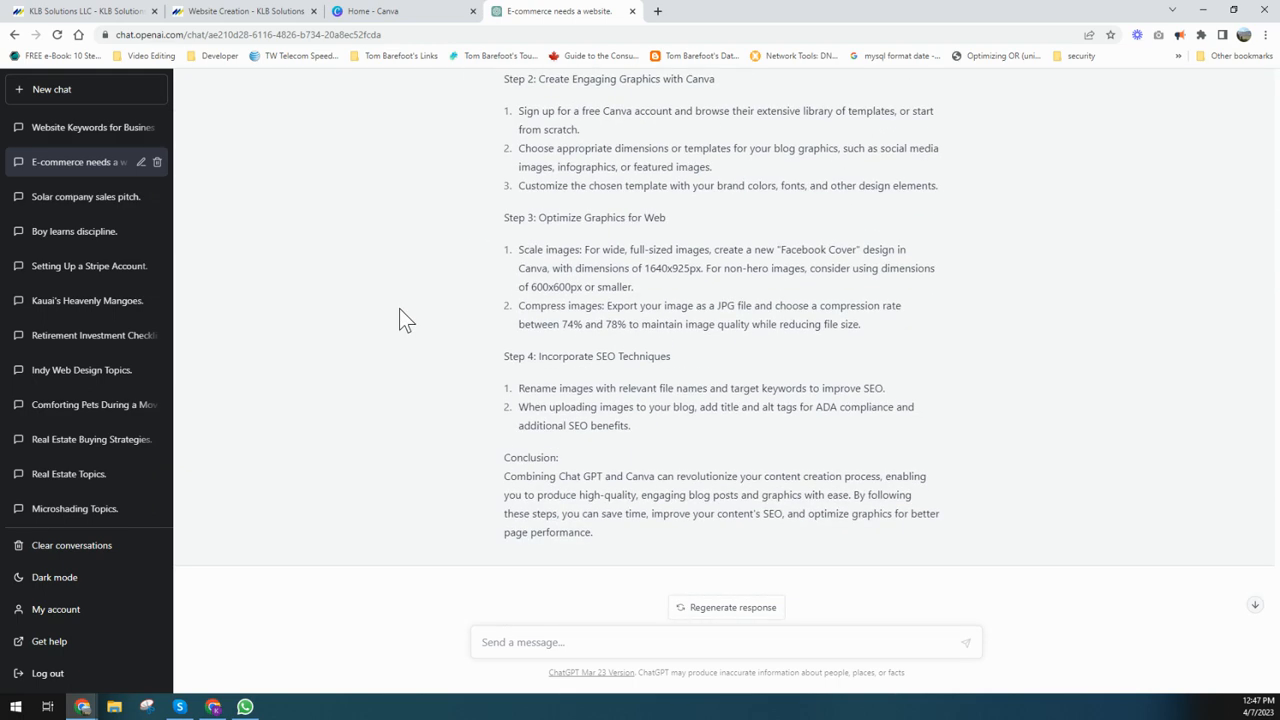
{"action": "scroll", "coordinate": [489, 331], "scroll_direction": "up", "scroll_amount": 9}
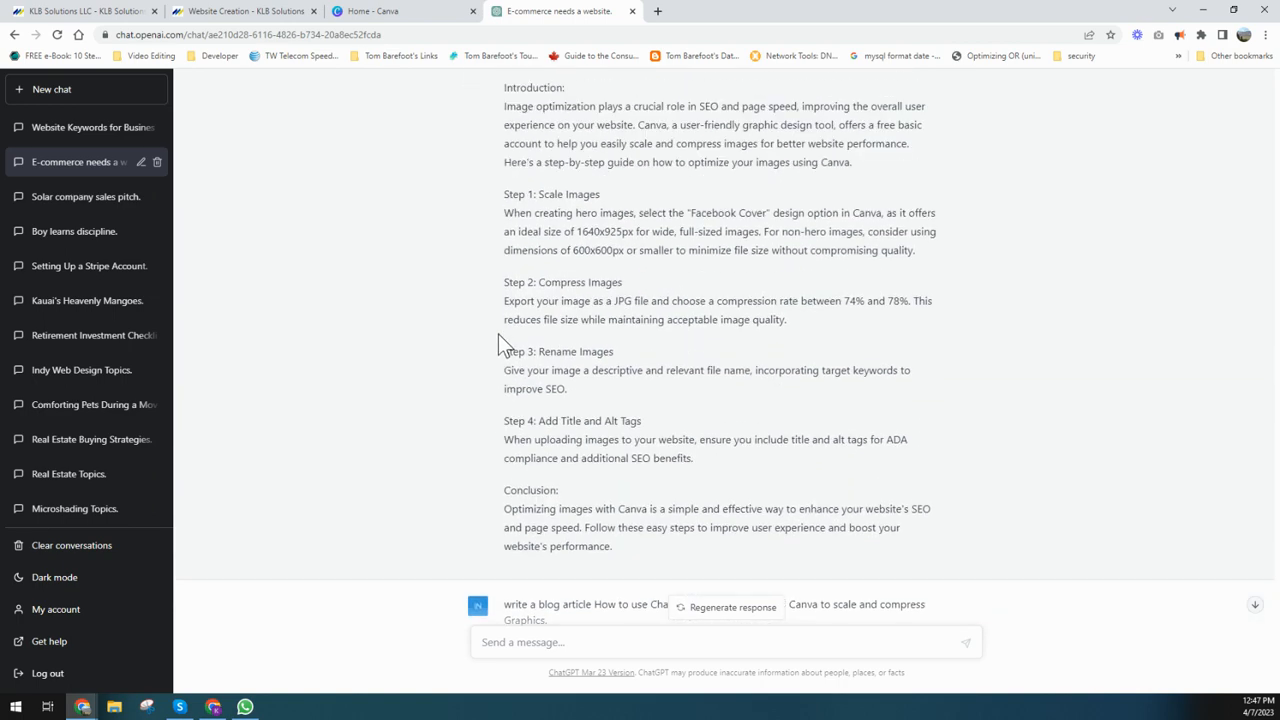
{"action": "scroll", "coordinate": [498, 333], "scroll_direction": "up", "scroll_amount": 3}
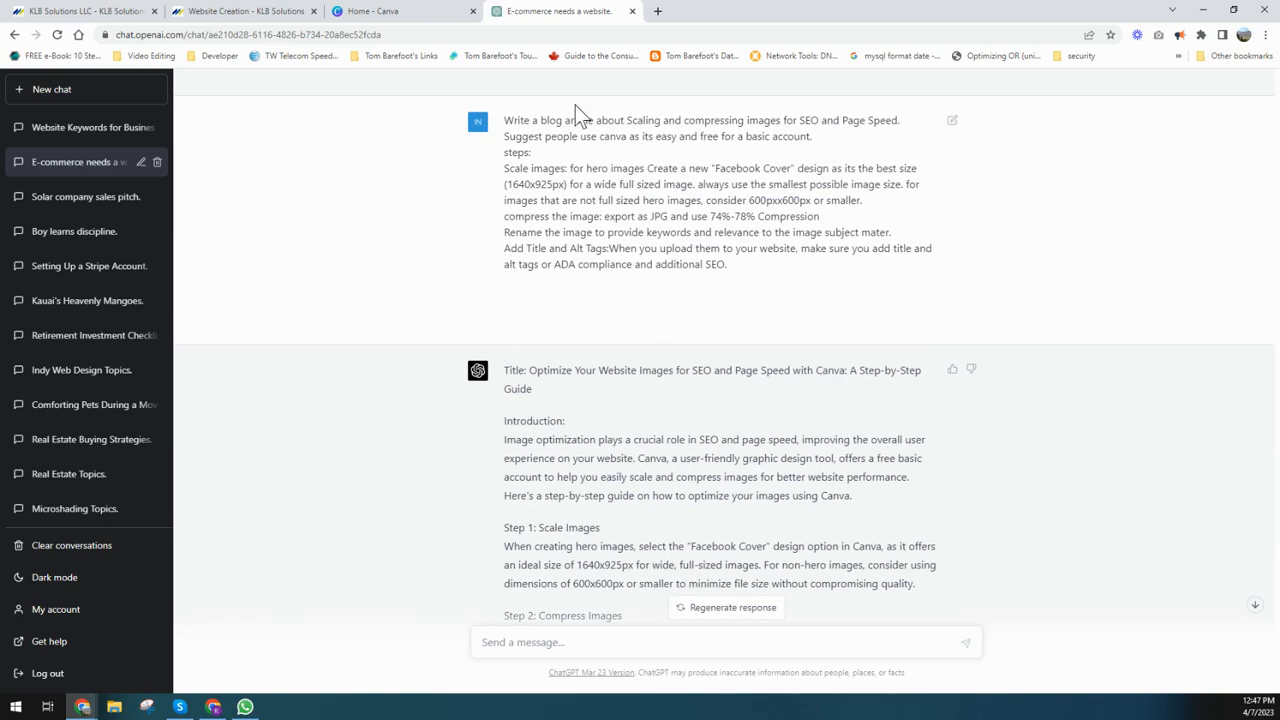
Read through the image-scaling prompt, covering its topic, Canva suggestion, scaling, compression, renaming, and title and alt tag instructions.
{"action": "left_click_drag", "start_coordinate": [531, 120], "coordinate": [811, 120]}
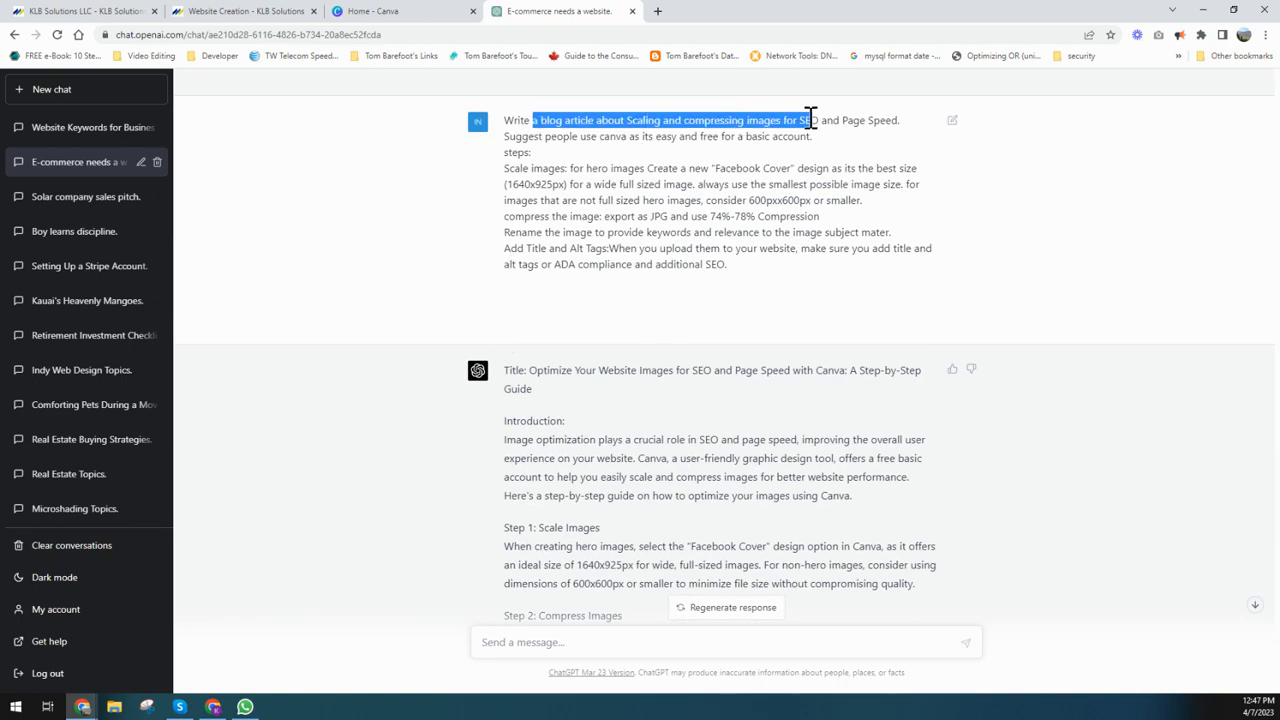
{"action": "left_click", "coordinate": [652, 124]}
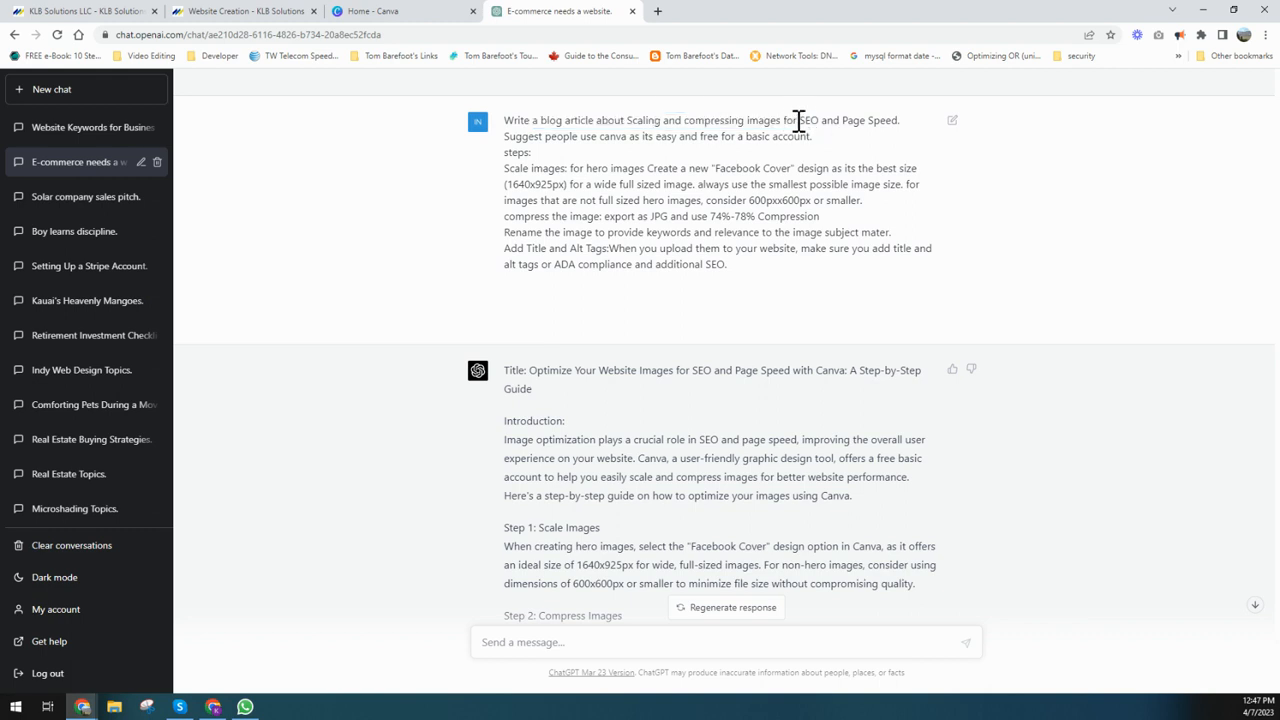
{"action": "left_click_drag", "start_coordinate": [799, 120], "coordinate": [899, 120]}
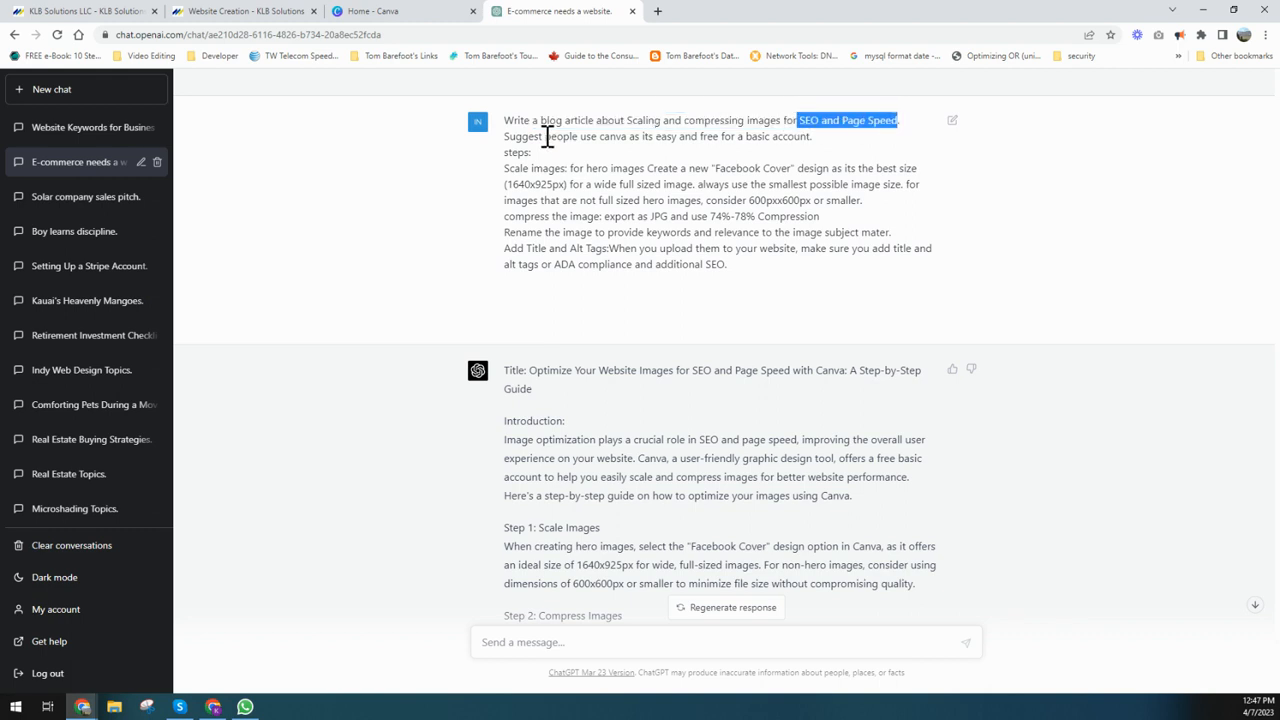
{"action": "left_click_drag", "start_coordinate": [549, 137], "coordinate": [826, 143]}
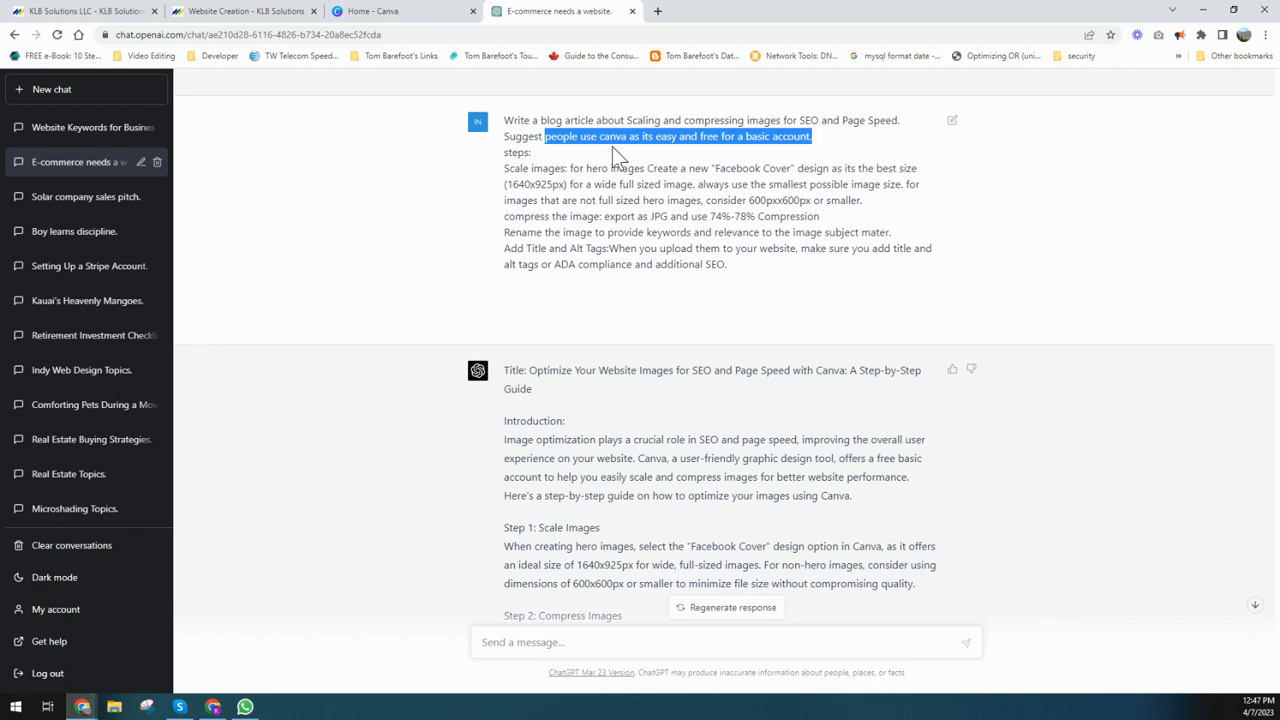
{"action": "left_click_drag", "start_coordinate": [506, 166], "coordinate": [786, 290]}
{"action": "left_click_drag", "start_coordinate": [490, 158], "coordinate": [647, 175]}
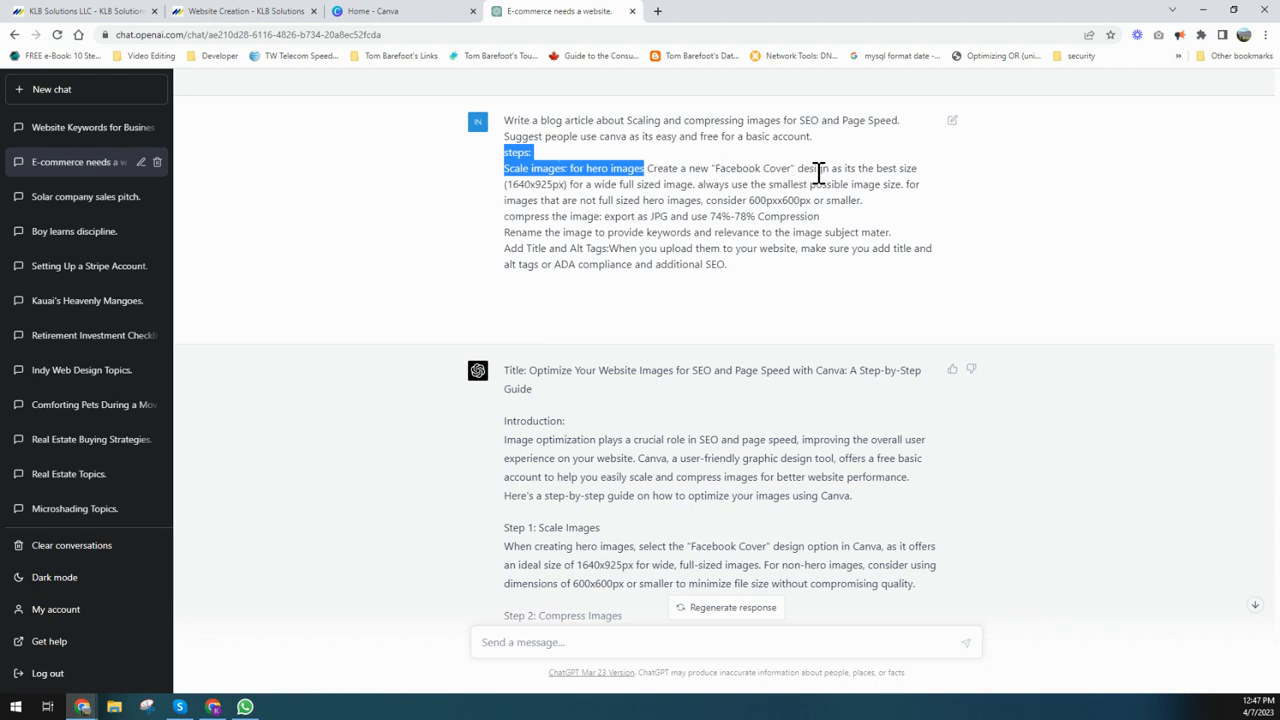
{"action": "left_click_drag", "start_coordinate": [503, 217], "coordinate": [677, 226]}
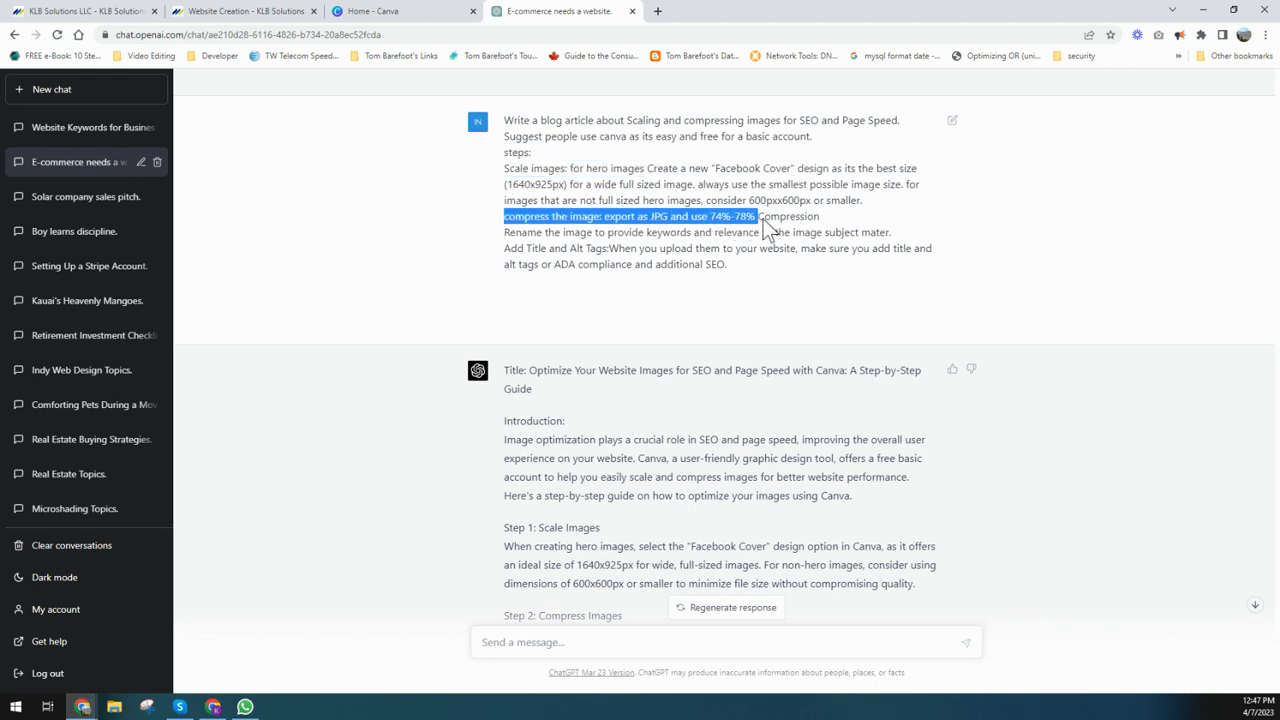
{"action": "left_click_drag", "start_coordinate": [503, 233], "coordinate": [762, 234]}
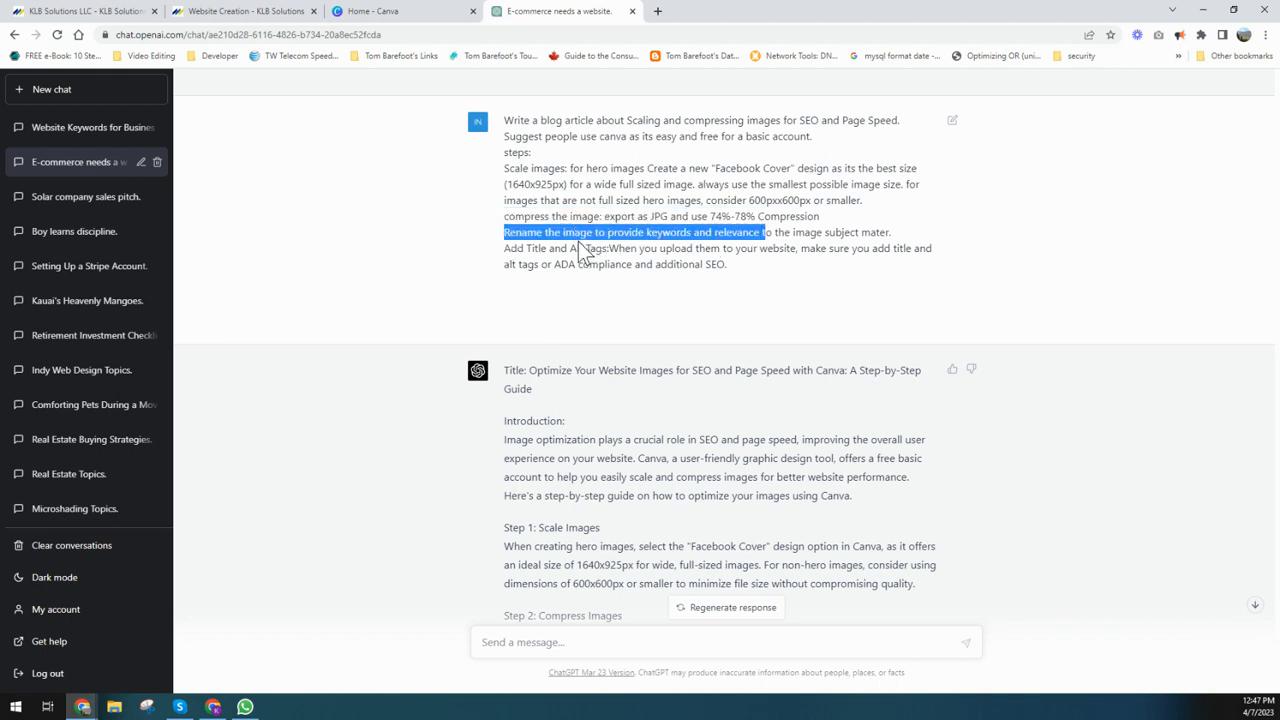
{"action": "left_click_drag", "start_coordinate": [501, 250], "coordinate": [593, 251]}
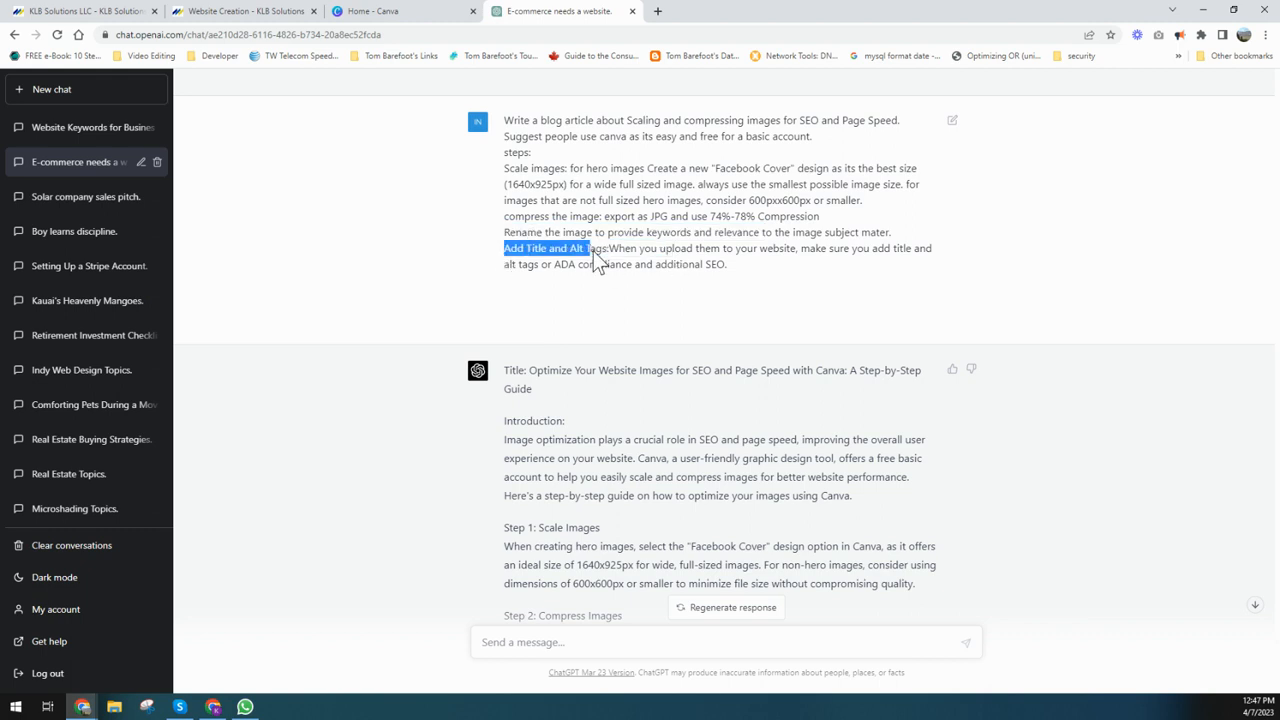
{"action": "left_click", "coordinate": [650, 251]}
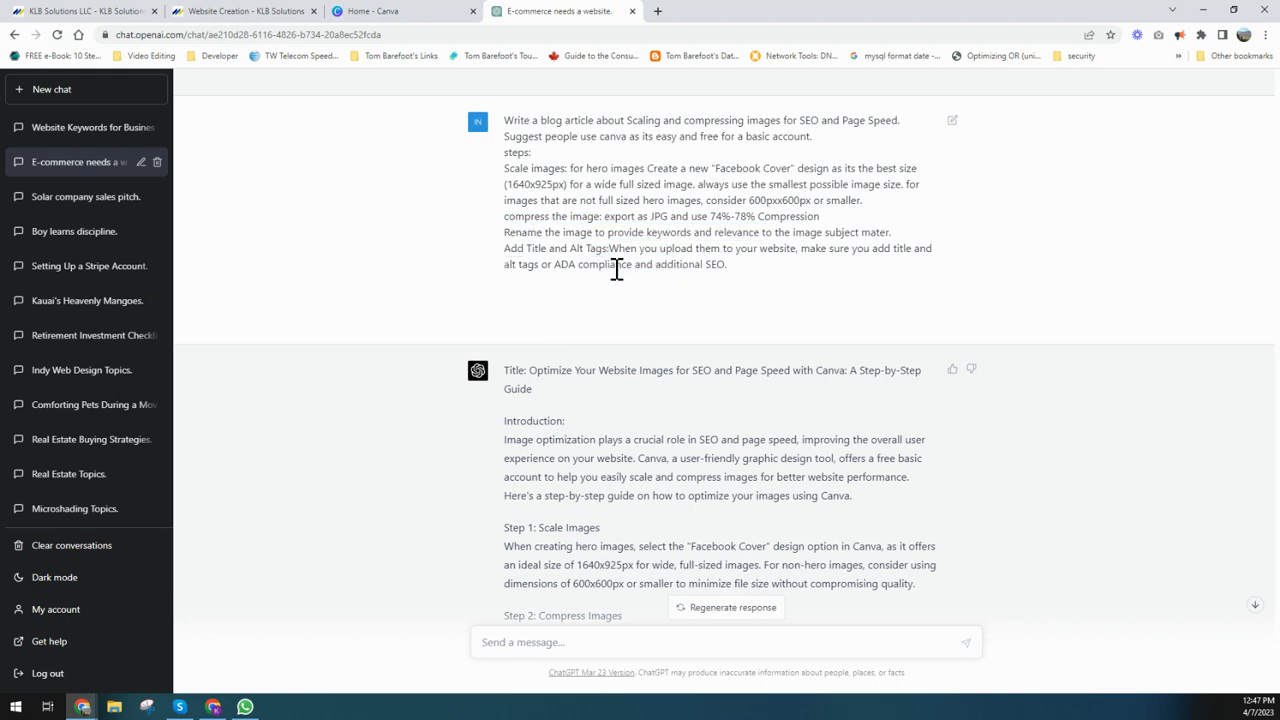
{"action": "left_click_drag", "start_coordinate": [554, 266], "coordinate": [700, 254]}
{"action": "left_click", "coordinate": [711, 260]}
Examine the image-optimization article, the follow-up prompt about using Chat GPT and Canva for blogging, and the article answering it.
{"action": "scroll", "coordinate": [694, 292], "scroll_direction": "down", "scroll_amount": 1}
{"action": "scroll", "coordinate": [571, 257], "scroll_direction": "up", "scroll_amount": 1}
{"action": "scroll", "coordinate": [632, 217], "scroll_direction": "down", "scroll_amount": 4}
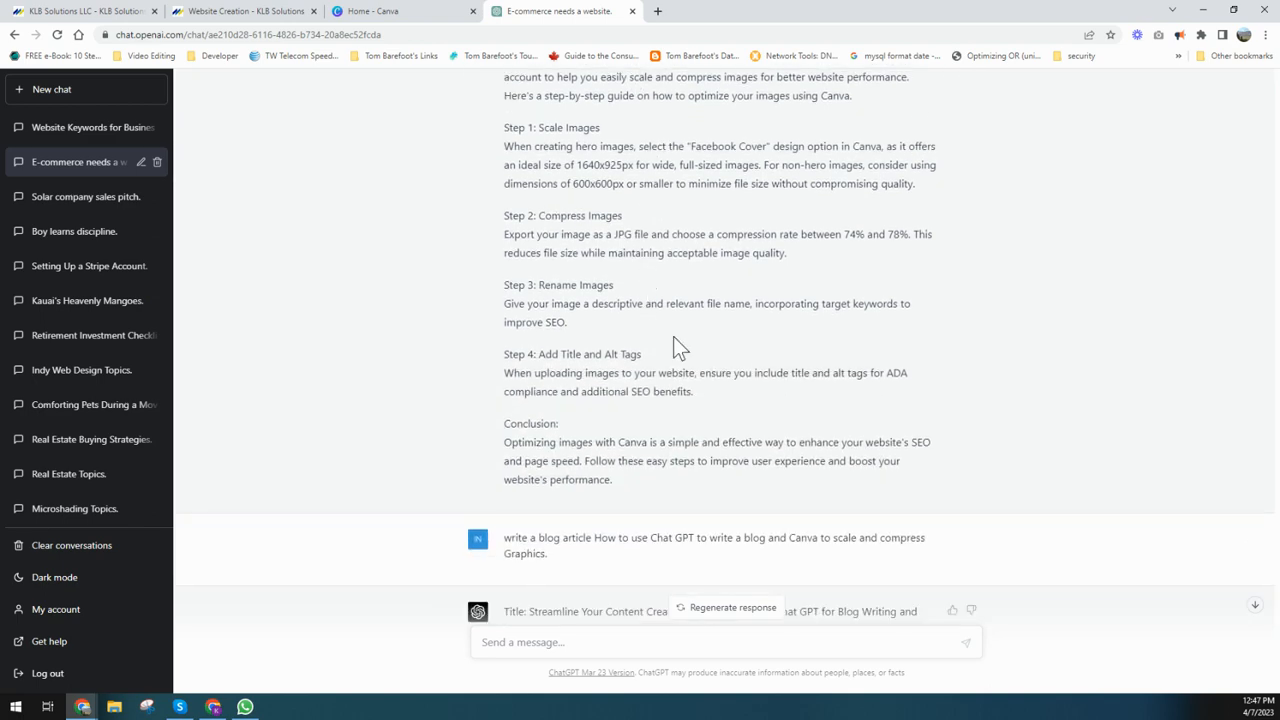
{"action": "scroll", "coordinate": [641, 312], "scroll_direction": "down", "scroll_amount": 1}
{"action": "scroll", "coordinate": [642, 320], "scroll_direction": "up", "scroll_amount": 1}
{"action": "scroll", "coordinate": [642, 320], "scroll_direction": "up", "scroll_amount": 4}
{"action": "scroll", "coordinate": [631, 326], "scroll_direction": "down", "scroll_amount": 6}
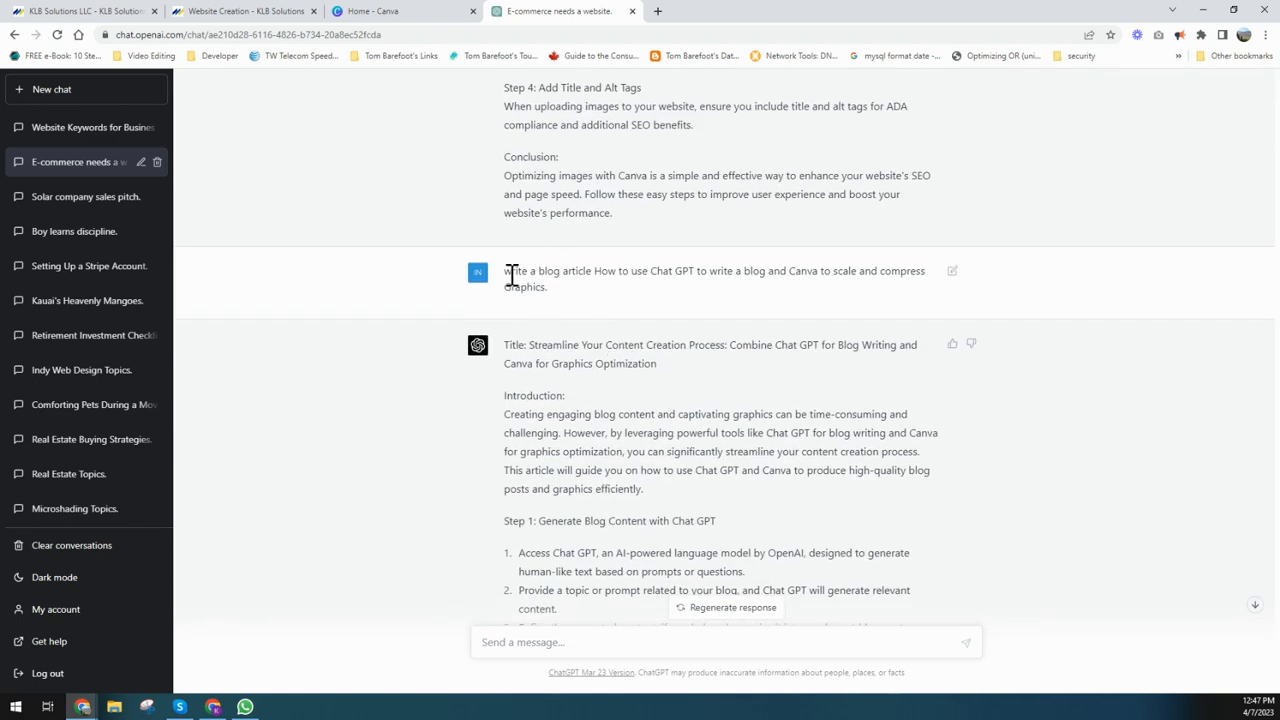
{"action": "left_click_drag", "start_coordinate": [528, 272], "coordinate": [683, 300]}
{"action": "left_click", "coordinate": [672, 294]}
{"action": "scroll", "coordinate": [578, 300], "scroll_direction": "down", "scroll_amount": 3}
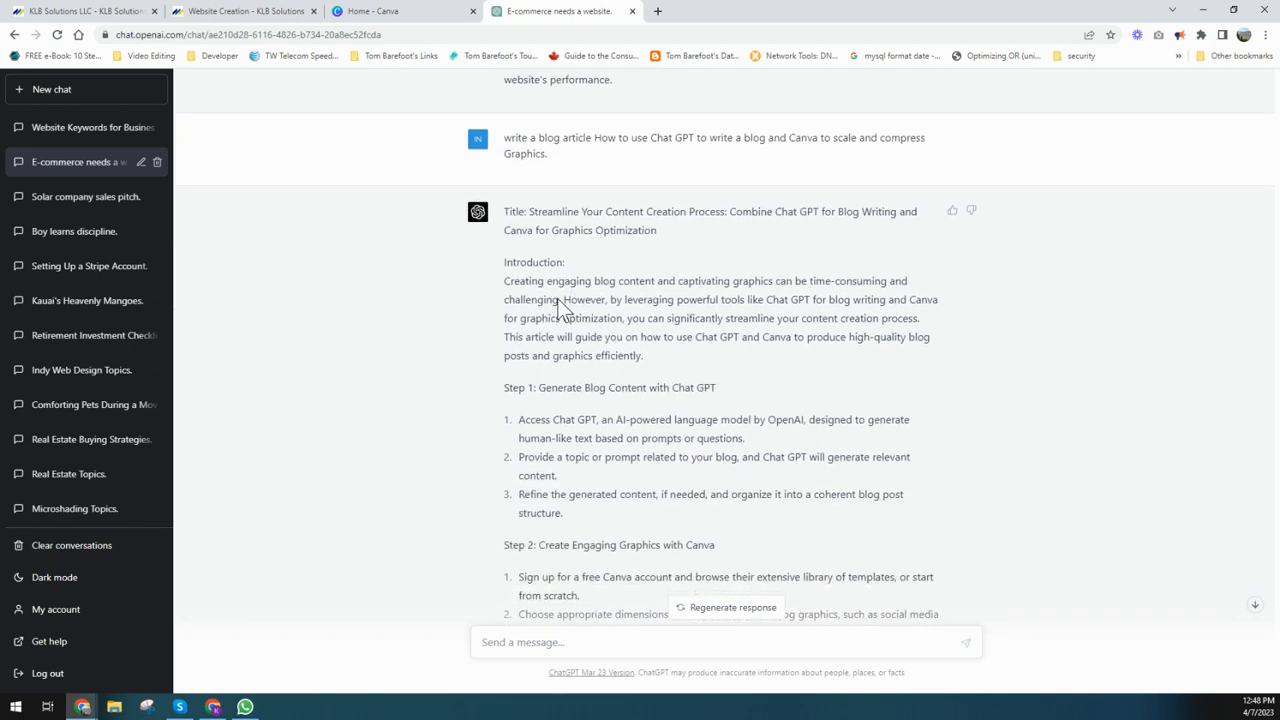
{"action": "scroll", "coordinate": [580, 290], "scroll_direction": "down", "scroll_amount": 4}
{"action": "scroll", "coordinate": [610, 424], "scroll_direction": "up", "scroll_amount": 5}
{"action": "scroll", "coordinate": [610, 424], "scroll_direction": "up", "scroll_amount": 1}
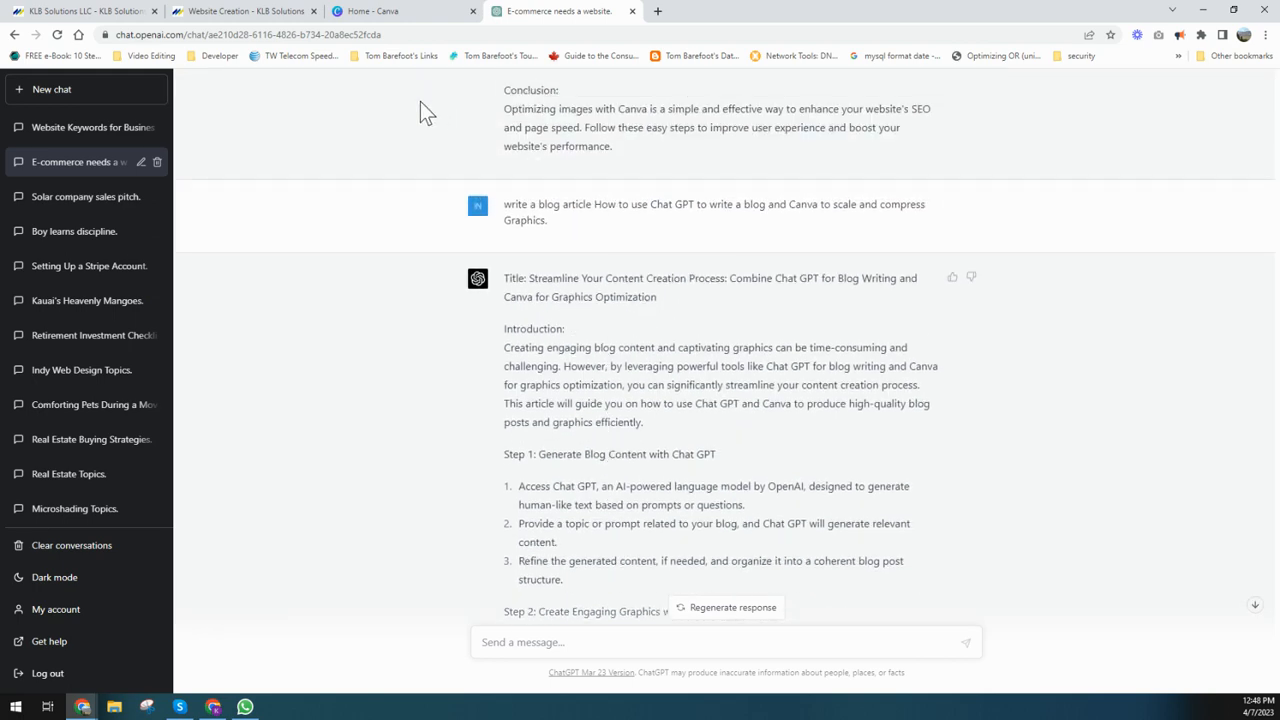
Create a new WordPress post titled with the copied ChatGPT heading "Streamline Your Content Creation Process: Combine Chat GPT for Blog Writing and Canva for Graphics Optimization".
{"action": "left_click_drag", "start_coordinate": [529, 279], "coordinate": [658, 297]}
{"action": "key", "text": "ctrl+c"}
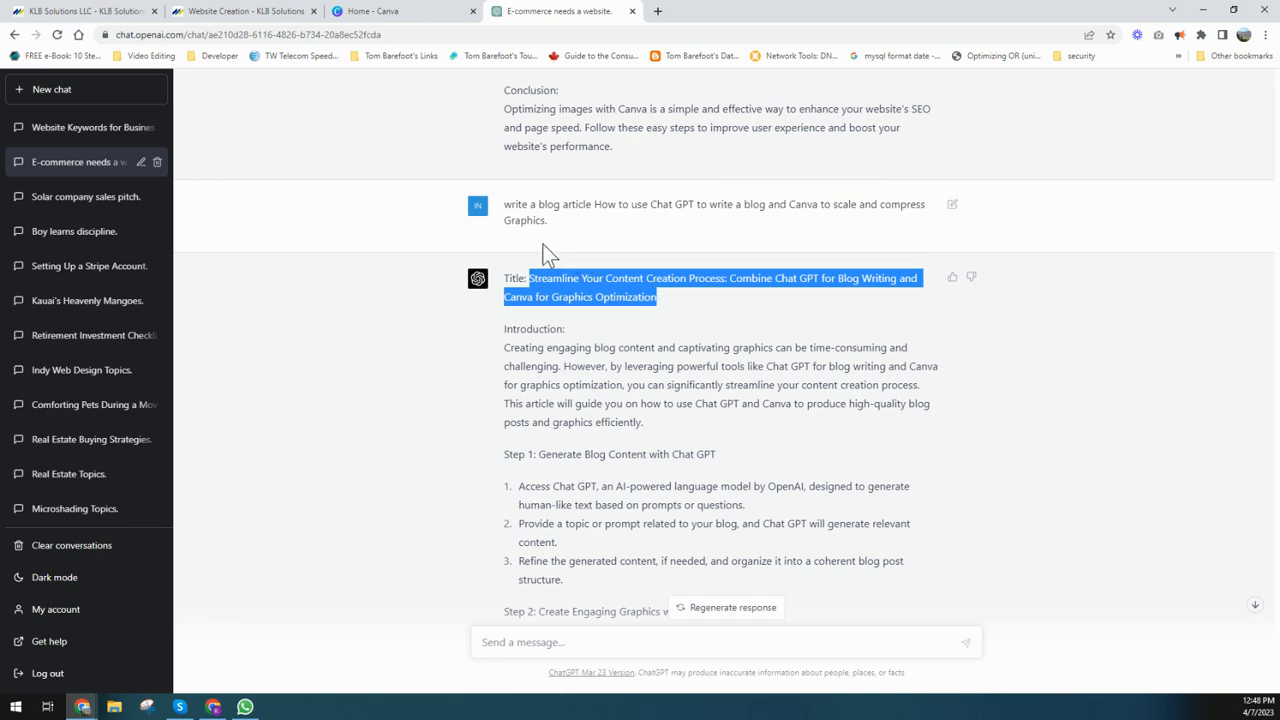
{"action": "left_click", "coordinate": [247, 16]}
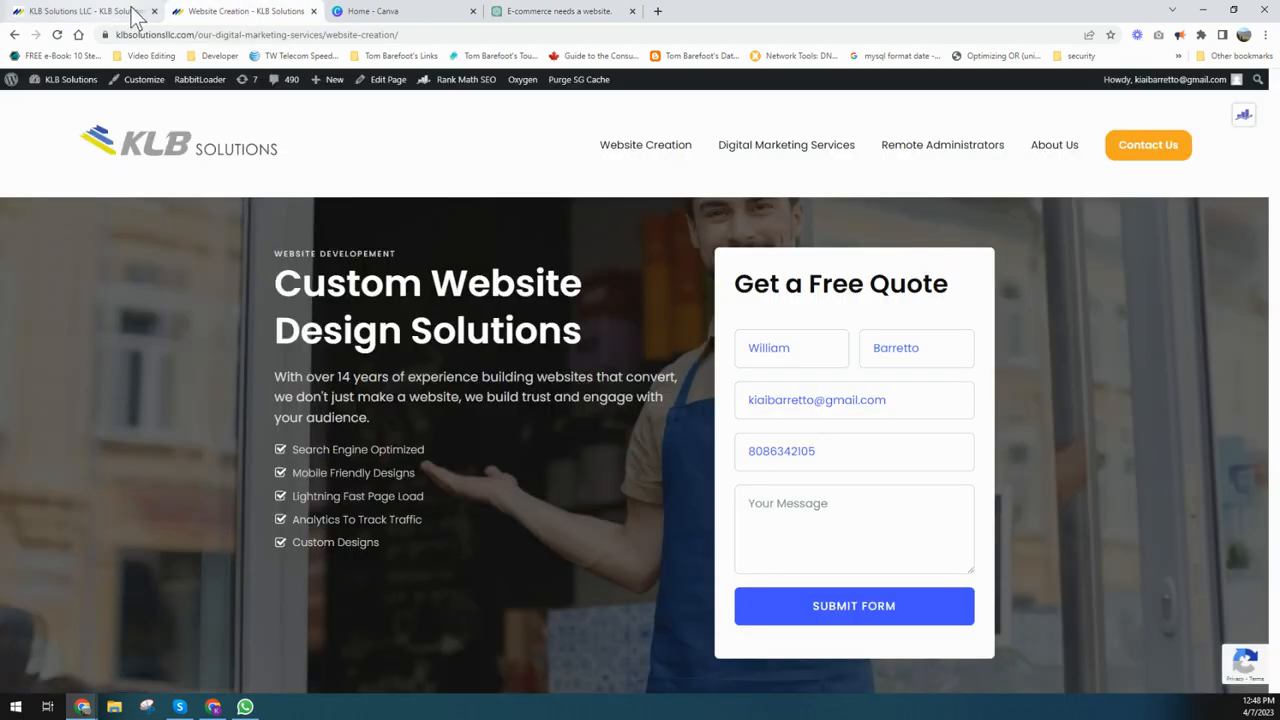
{"action": "left_click", "coordinate": [108, 14]}
{"action": "left_click", "coordinate": [43, 80]}
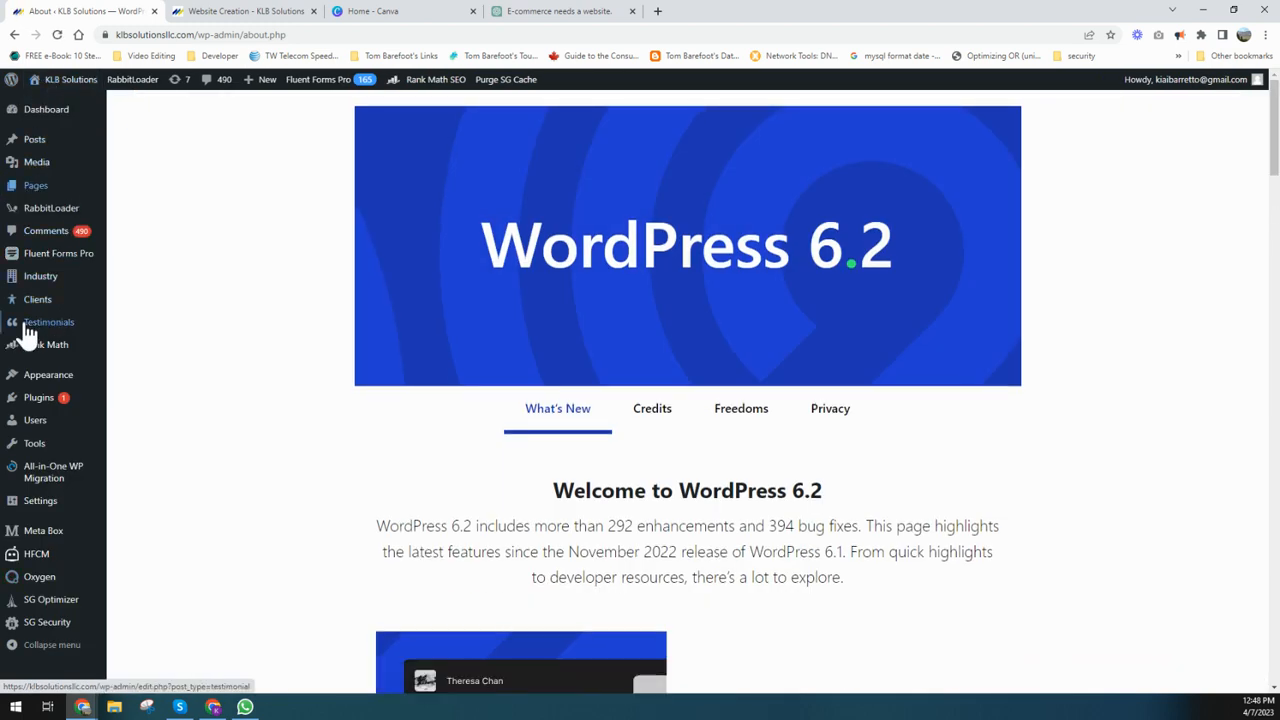
{"action": "left_click", "coordinate": [62, 143]}
{"action": "left_click", "coordinate": [190, 114]}
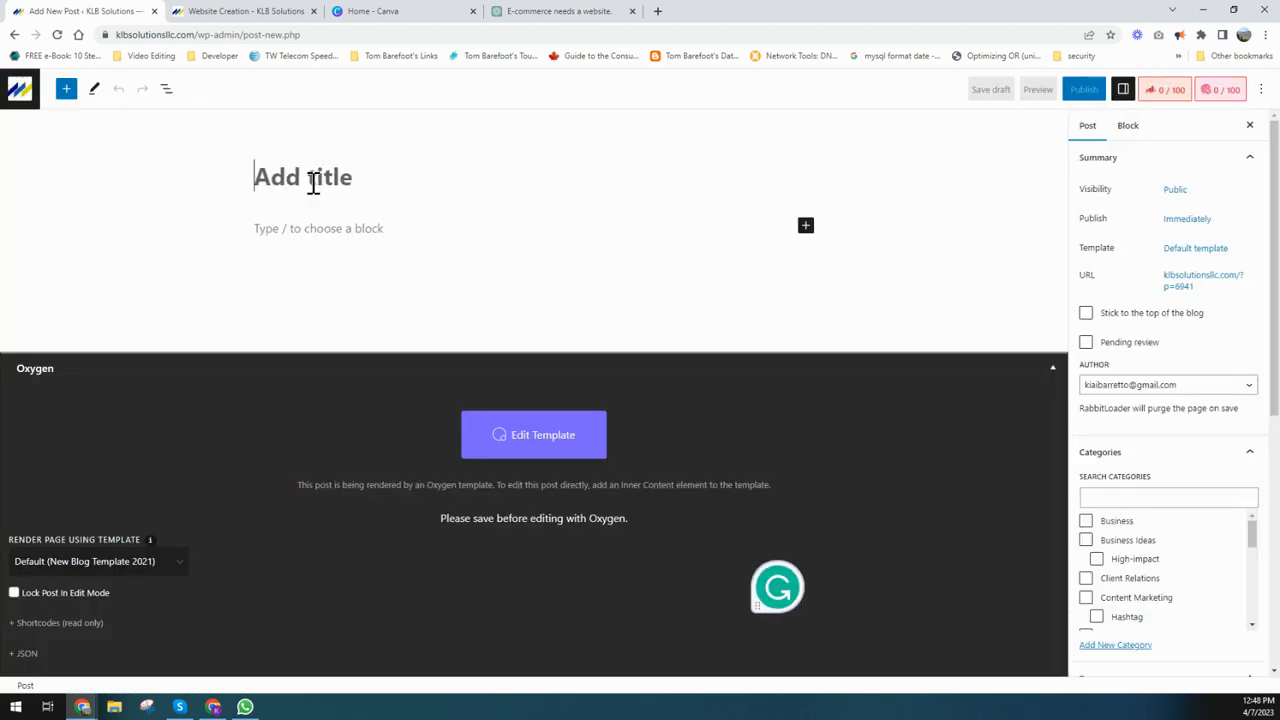
{"action": "key", "text": "ctrl+v"}
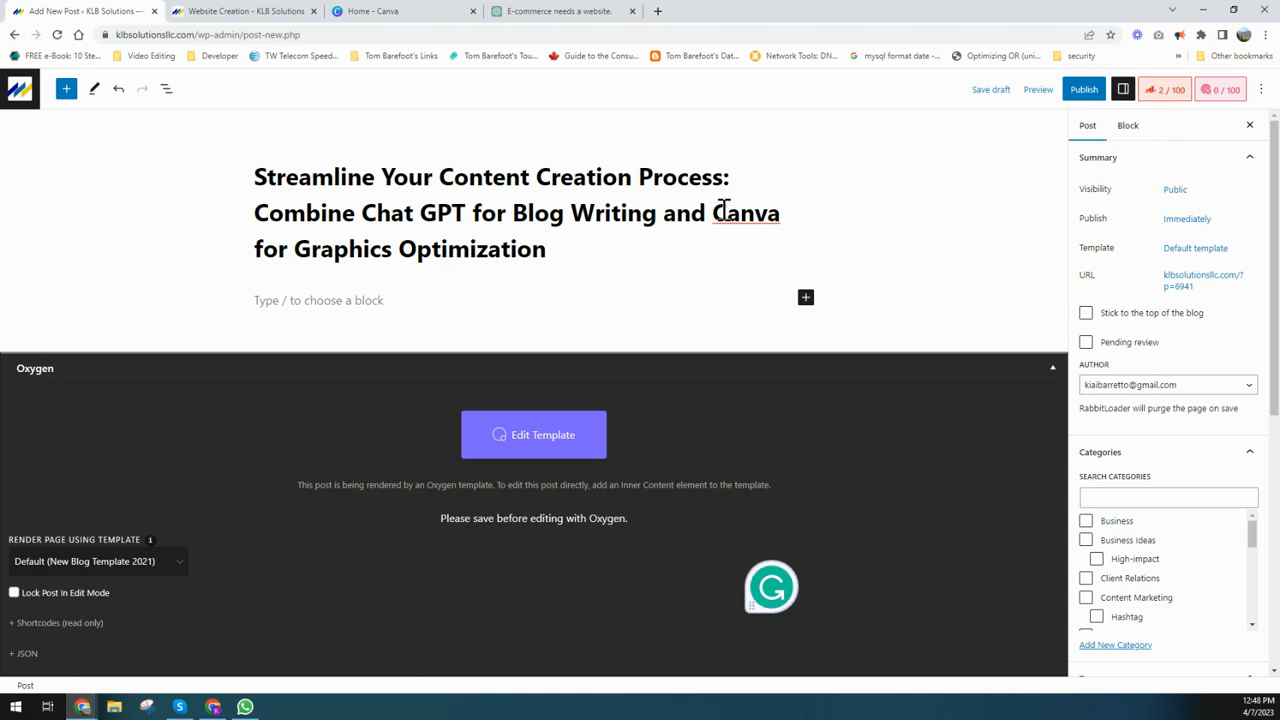
Copy the ChatGPT article text from the introduction paragraph through the conclusion and paste it into the WordPress post body.
{"action": "left_click", "coordinate": [407, 14]}
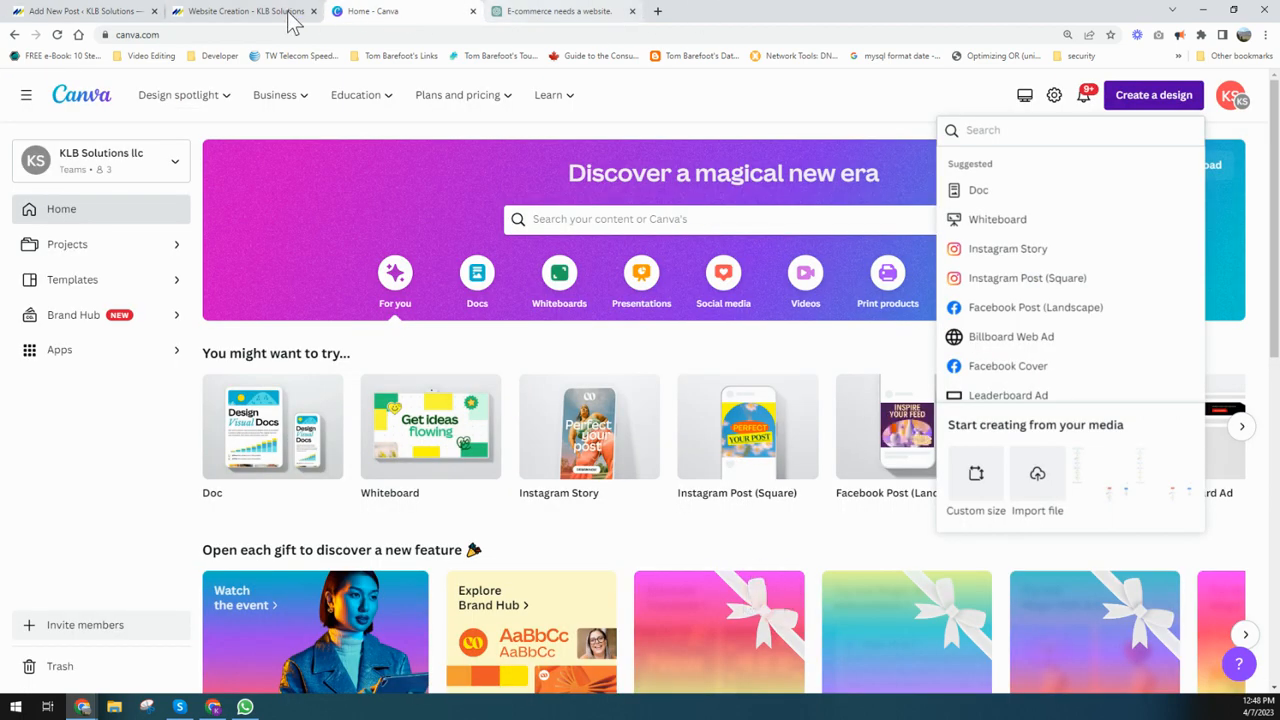
{"action": "left_click", "coordinate": [554, 14]}
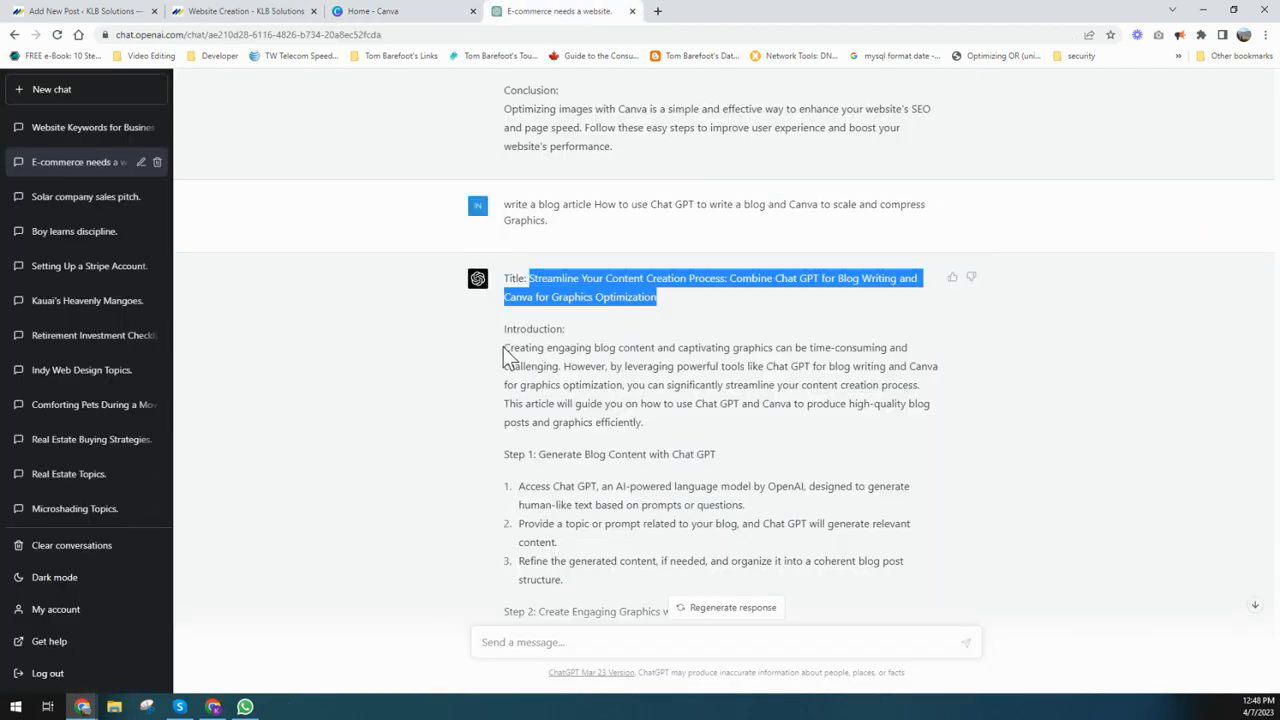
{"action": "left_click", "coordinate": [503, 347]}
{"action": "left_click_drag", "start_coordinate": [502, 347], "coordinate": [629, 523]}
{"action": "left_click", "coordinate": [75, 12]}
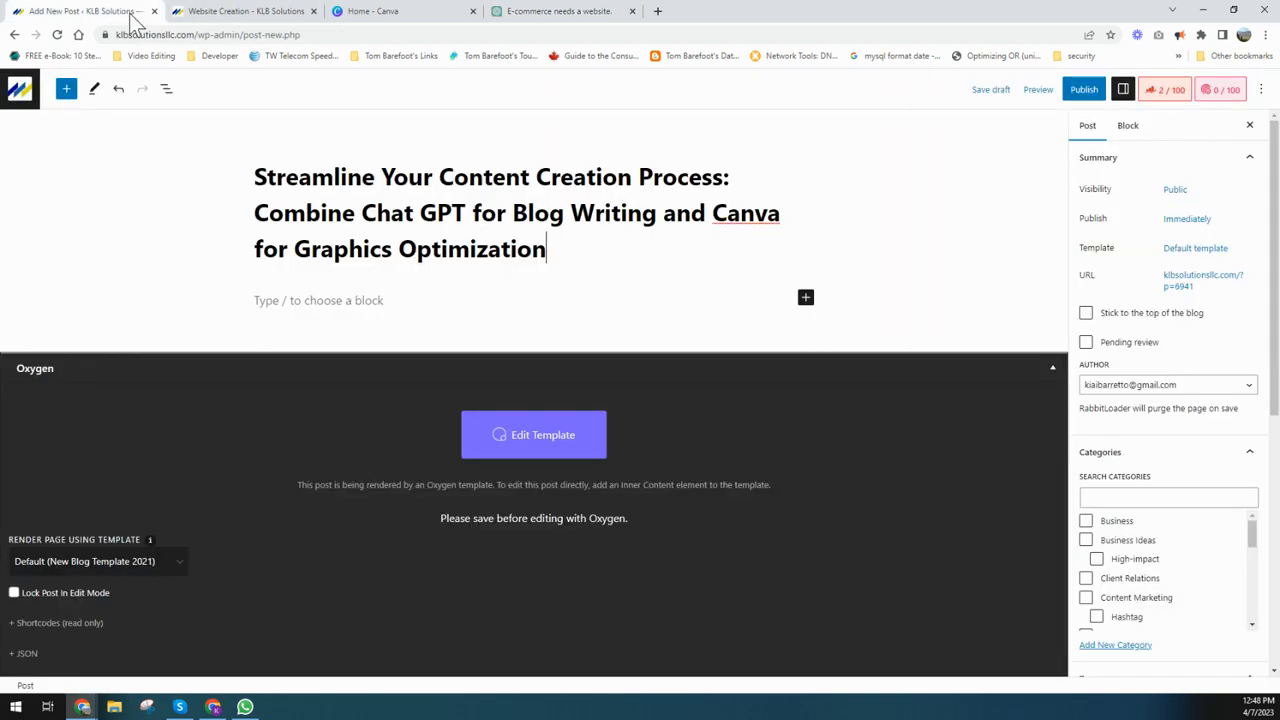
{"action": "left_click", "coordinate": [268, 300]}
{"action": "key", "text": "ctrl+v"}
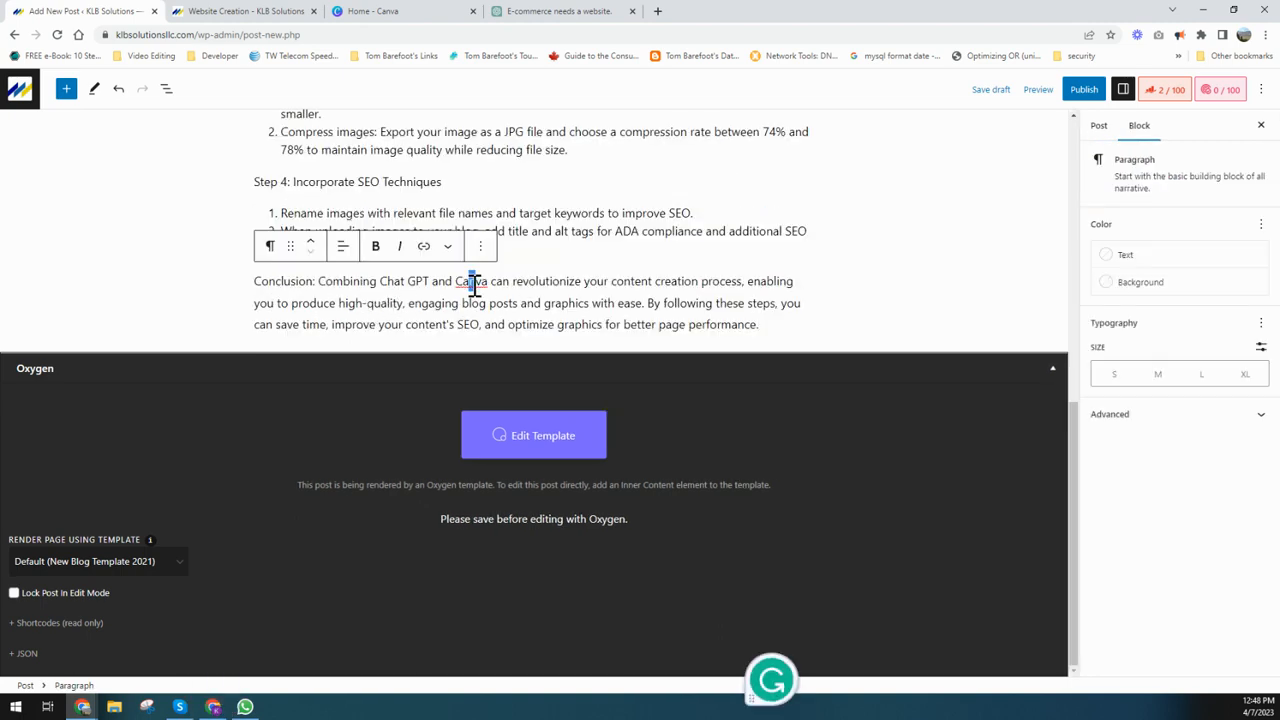
Split the post's last paragraph after "Conclusion:" so the label stands on its own line above the text.
{"action": "left_click", "coordinate": [444, 183]}
{"action": "scroll", "coordinate": [402, 288], "scroll_direction": "up", "scroll_amount": 3}
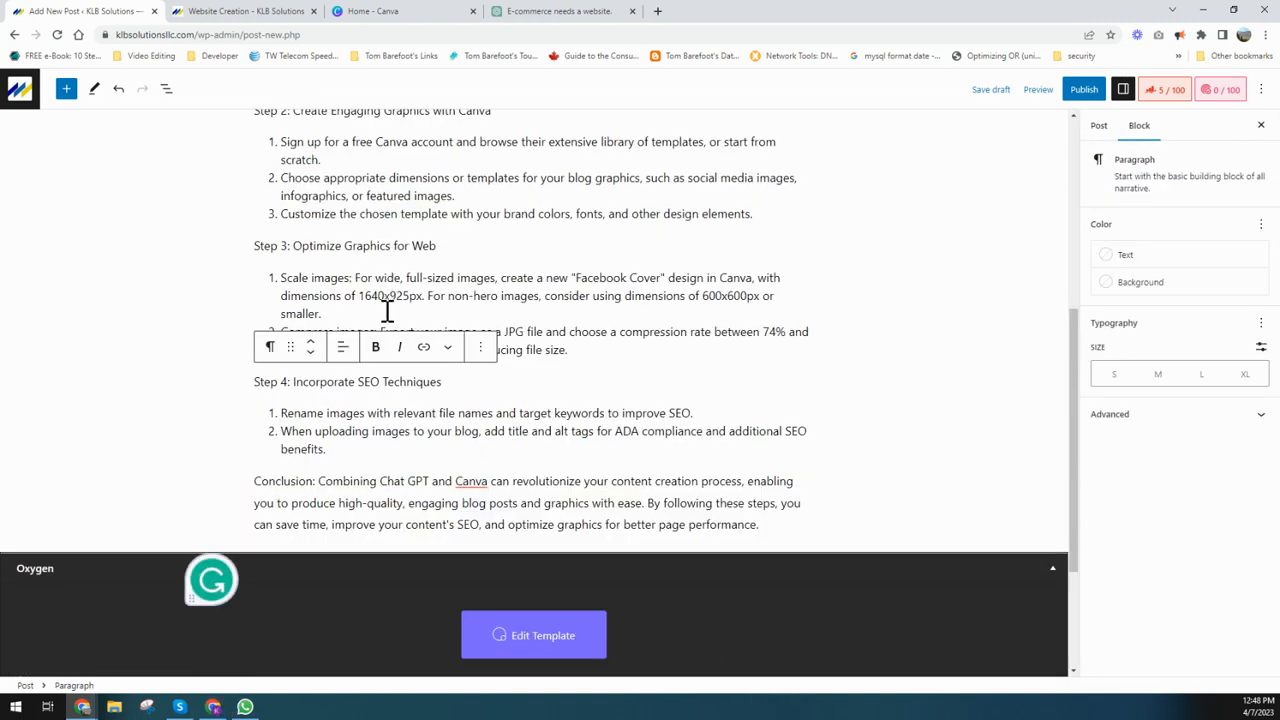
{"action": "left_click", "coordinate": [318, 483]}
{"action": "key", "text": "Return"}
{"action": "left_click", "coordinate": [343, 443]}
{"action": "scroll", "coordinate": [346, 448], "scroll_direction": "up", "scroll_amount": 5}
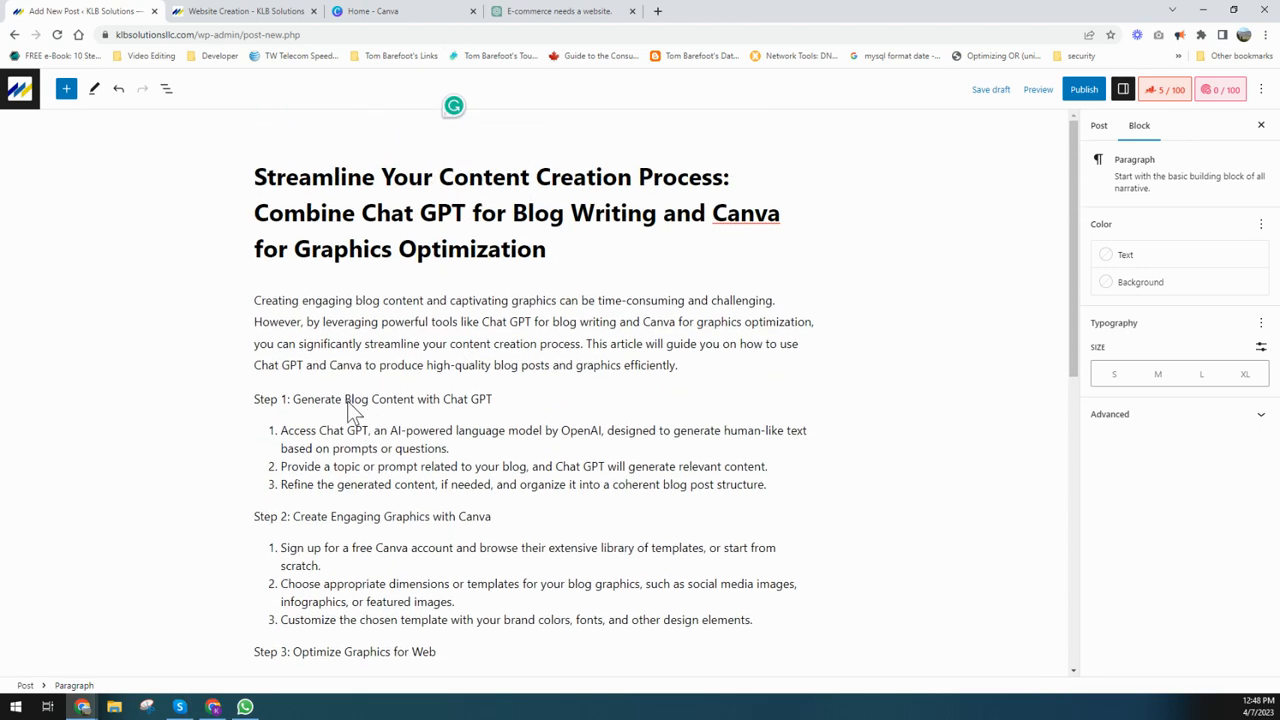
Convert the "Step 1: Generate Blog Content with Chat GPT" and "Step 2: Create Engaging Graphics with Canva" paragraphs into H2 headings.
{"action": "left_click", "coordinate": [257, 410]}
{"action": "left_click", "coordinate": [491, 399]}
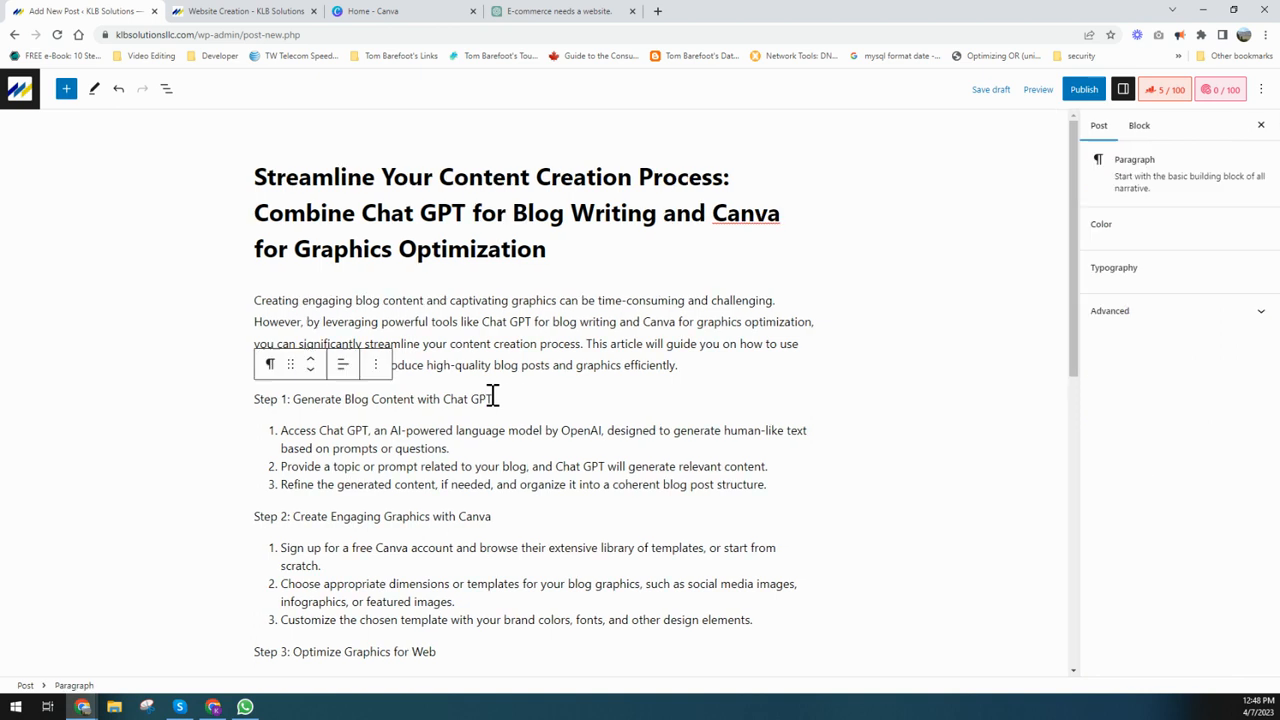
{"action": "left_click", "coordinate": [270, 364]}
{"action": "left_click", "coordinate": [311, 425]}
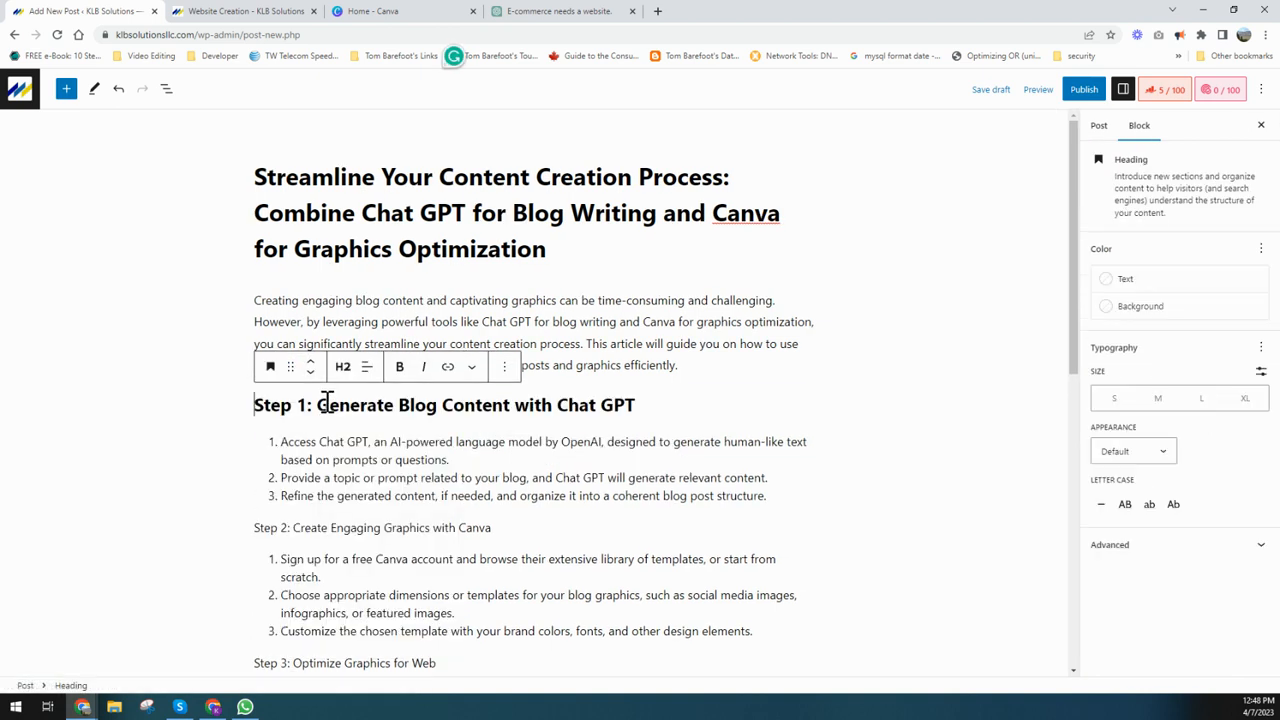
{"action": "double_click", "coordinate": [257, 528]}
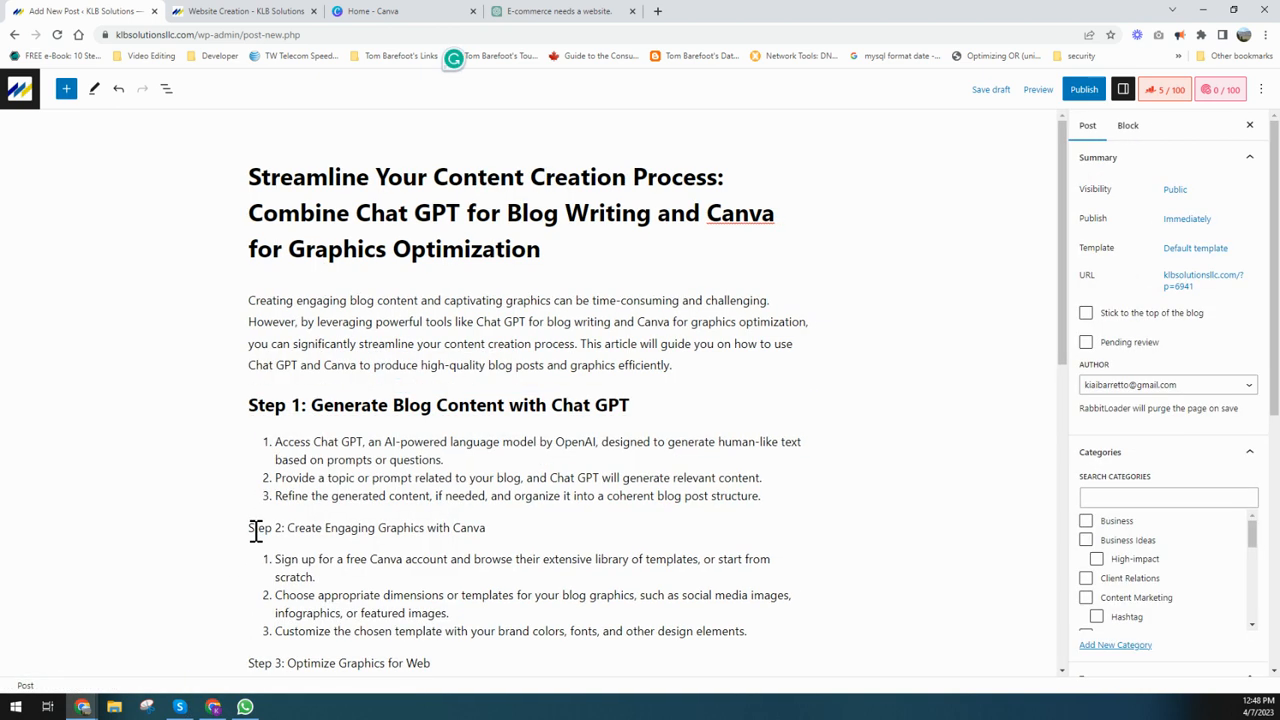
{"action": "left_click", "coordinate": [270, 493]}
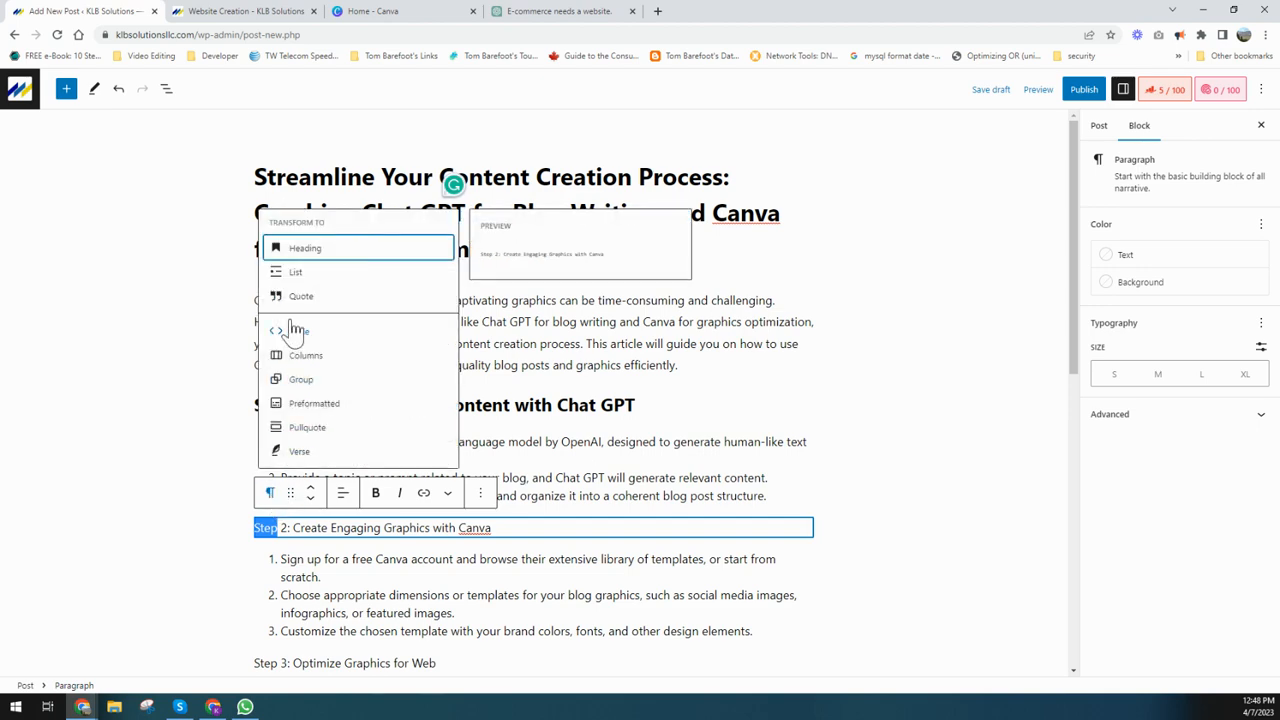
{"action": "left_click", "coordinate": [309, 250]}
Convert the "Step 3: Optimize Graphics for Web" and "Step 4: Incorporate SEO Techniques" paragraphs into H2 headings.
{"action": "scroll", "coordinate": [310, 500], "scroll_direction": "down", "scroll_amount": 3}
{"action": "left_click", "coordinate": [305, 474]}
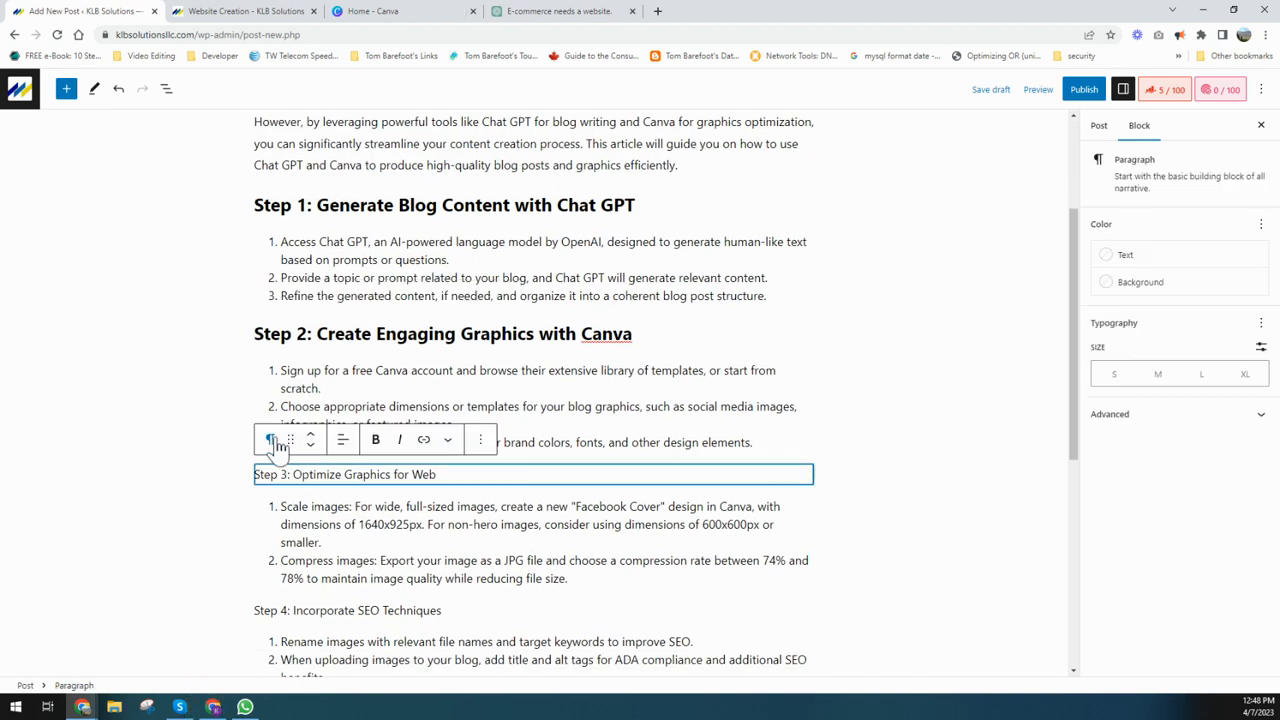
{"action": "left_click", "coordinate": [270, 440]}
{"action": "left_click", "coordinate": [314, 200]}
{"action": "scroll", "coordinate": [280, 383], "scroll_direction": "down", "scroll_amount": 3}
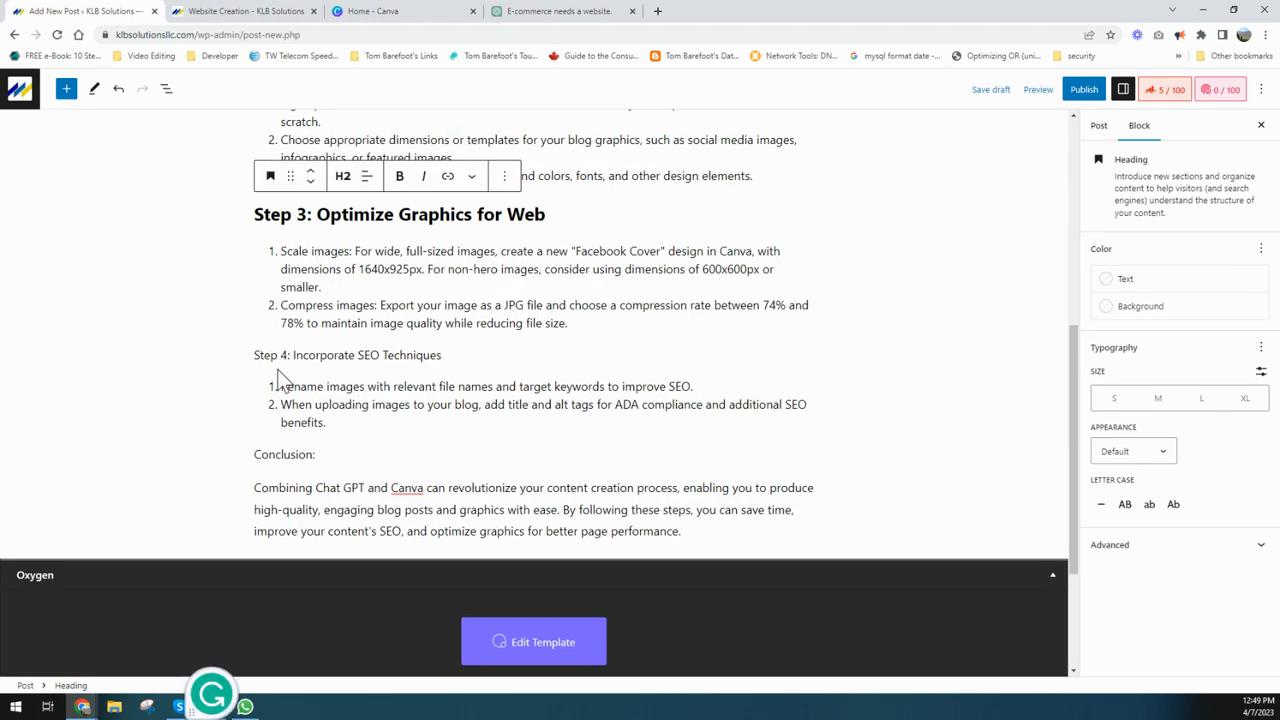
{"action": "left_click", "coordinate": [282, 355]}
{"action": "left_click", "coordinate": [269, 320]}
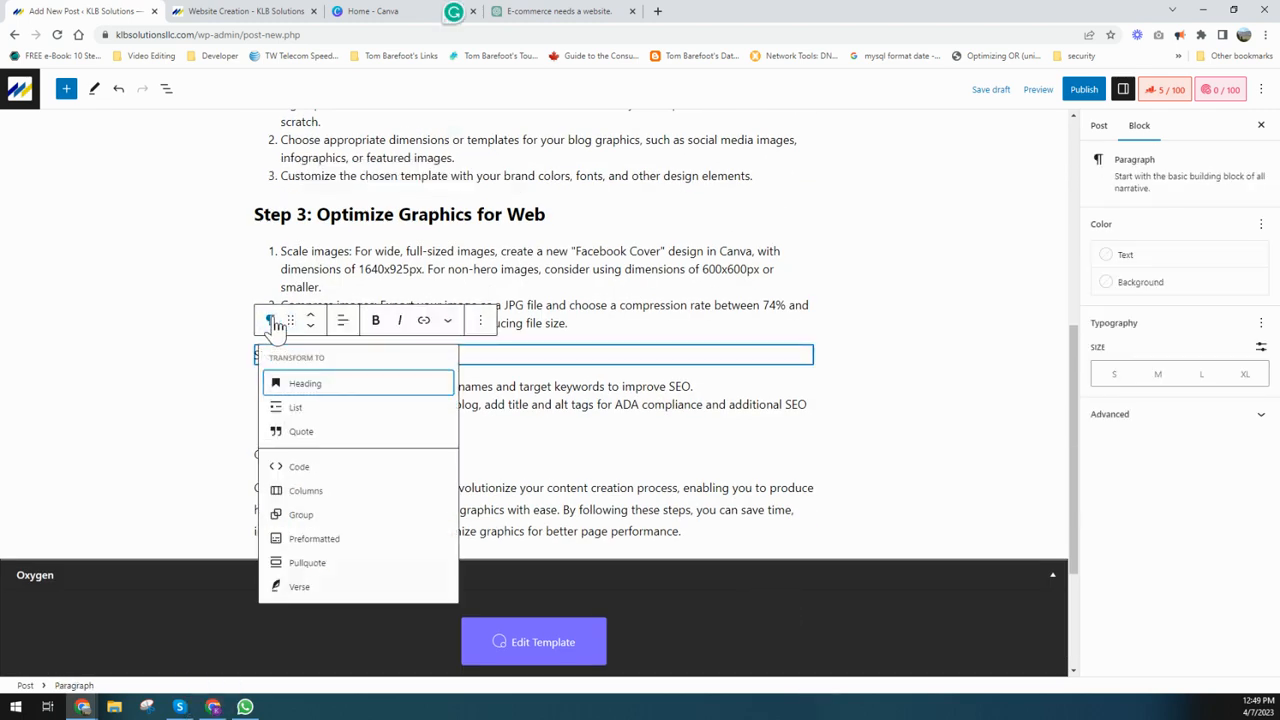
{"action": "left_click", "coordinate": [308, 384]}
Replace the "Conclusion:" line with "Combining Chat GPT and Canva can revolutionize your content creation process", copied from the paragraph below it.
{"action": "left_click", "coordinate": [320, 467]}
{"action": "left_click_drag", "start_coordinate": [256, 500], "coordinate": [679, 500]}
{"action": "key", "text": "ctrl+c"}
{"action": "left_click", "coordinate": [667, 456]}
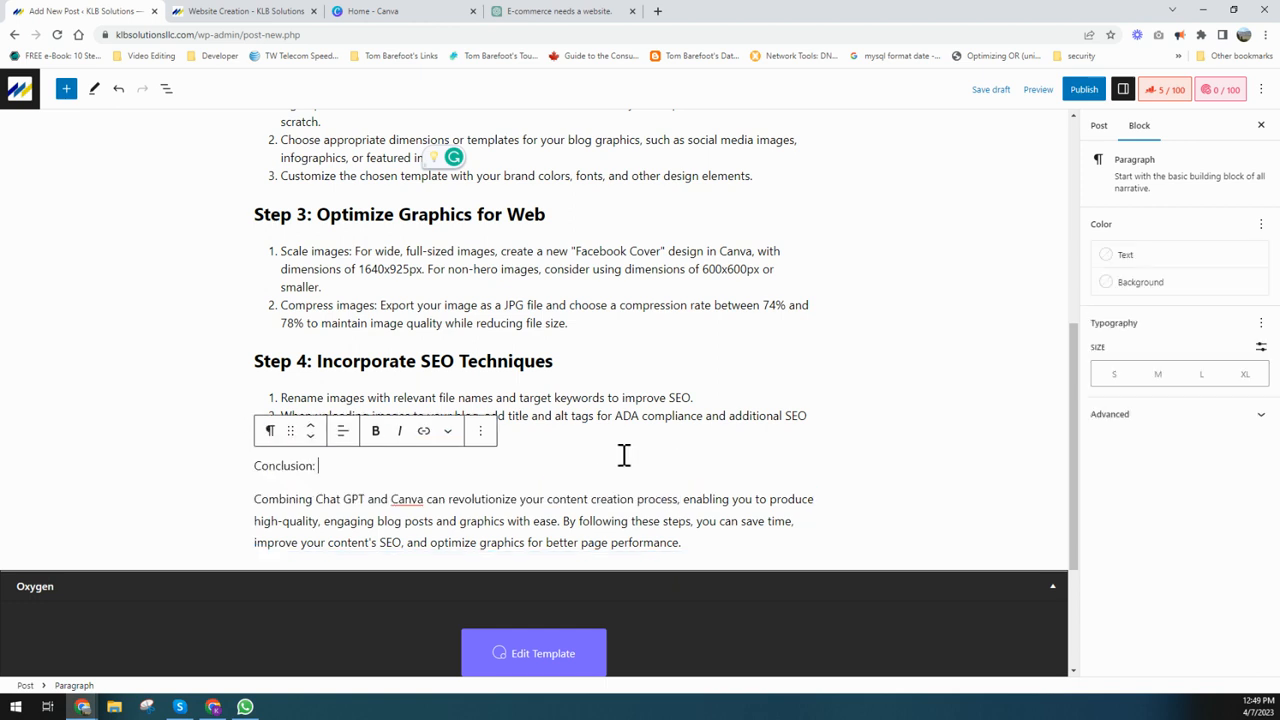
{"action": "triple_click", "coordinate": [270, 467]}
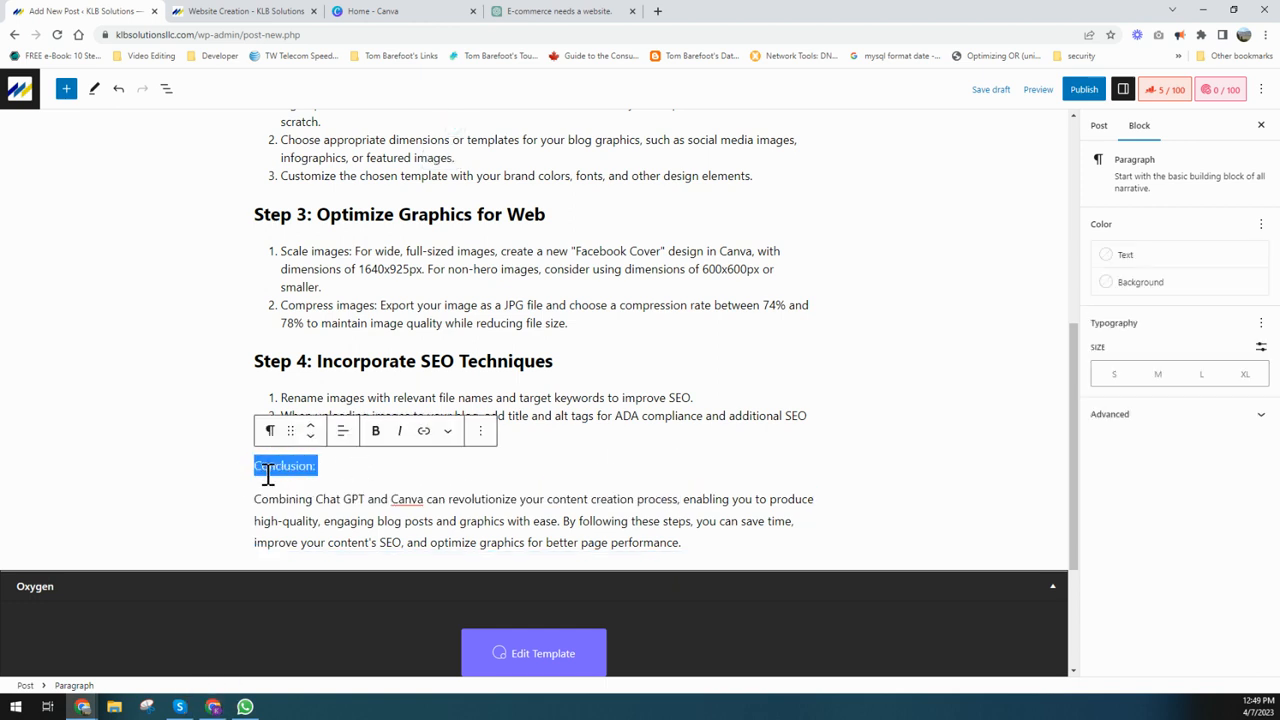
{"action": "key", "text": "ctrl+v"}
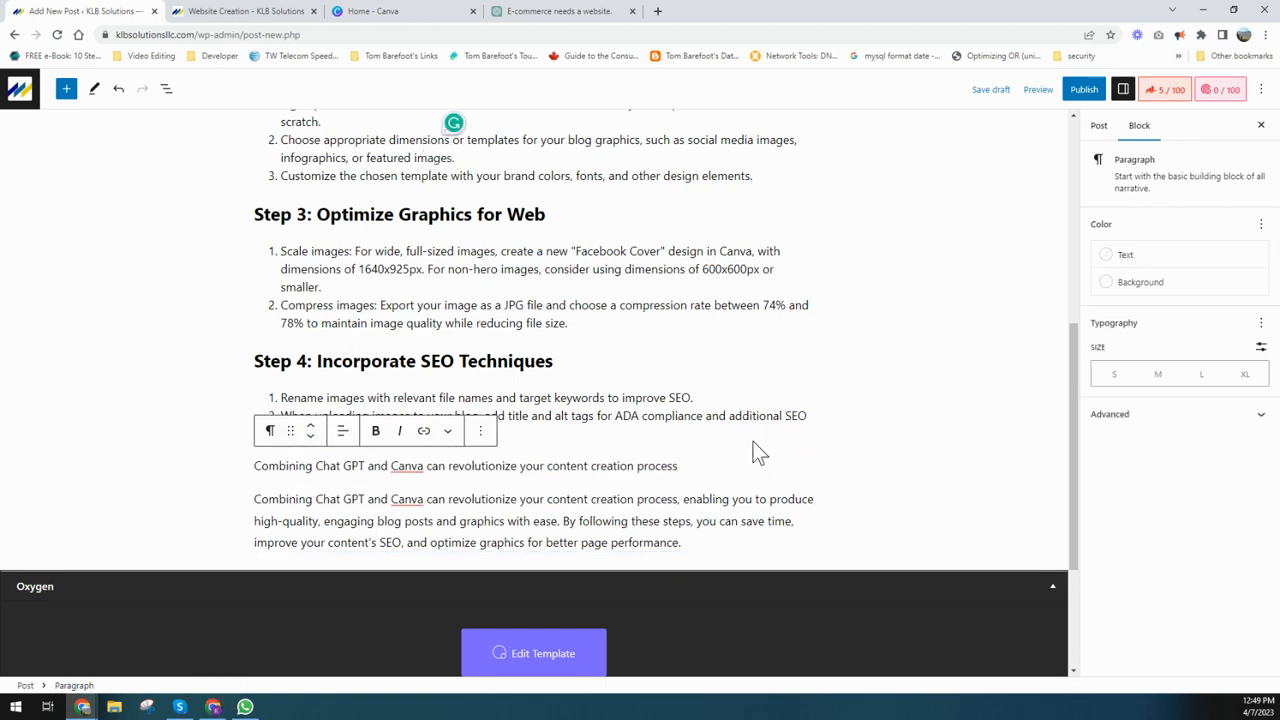
Turn the line that replaced "Conclusion:" into an H2 heading and save the draft.
{"action": "left_click", "coordinate": [269, 430]}
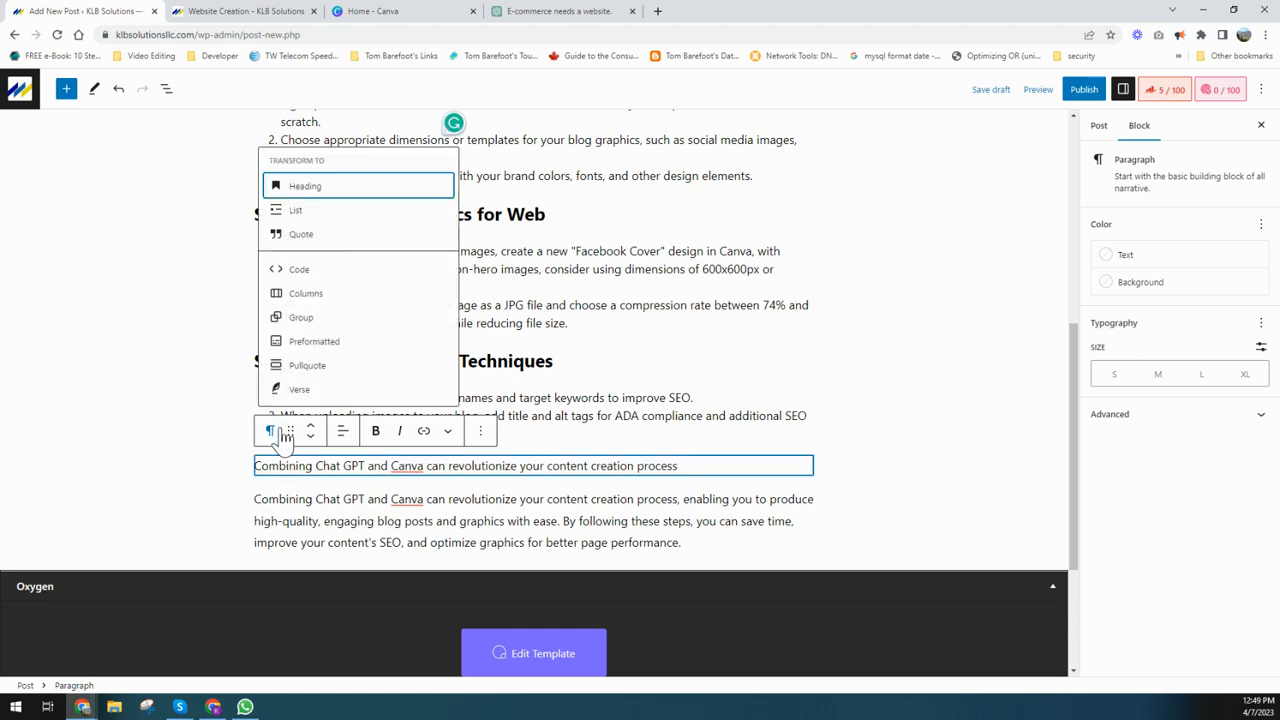
{"action": "left_click", "coordinate": [308, 188]}
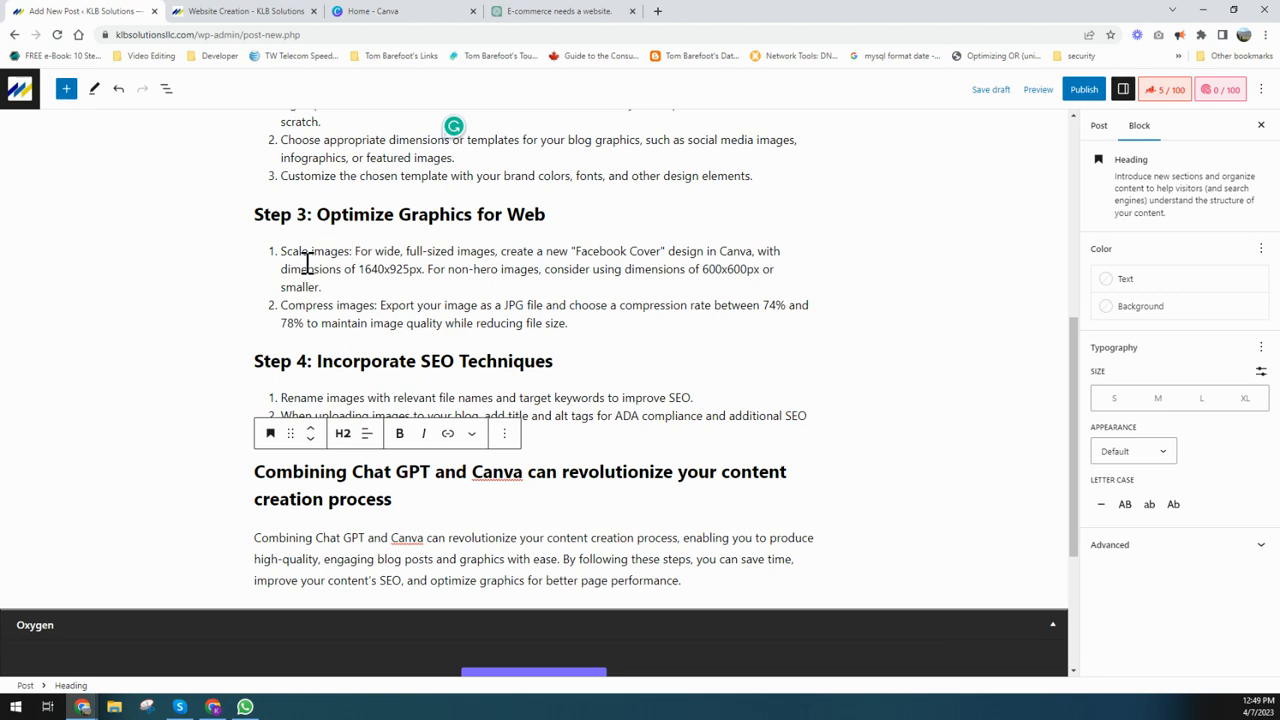
{"action": "key", "text": "ctrl+s"}
{"action": "scroll", "coordinate": [475, 441], "scroll_direction": "down", "scroll_amount": 5}
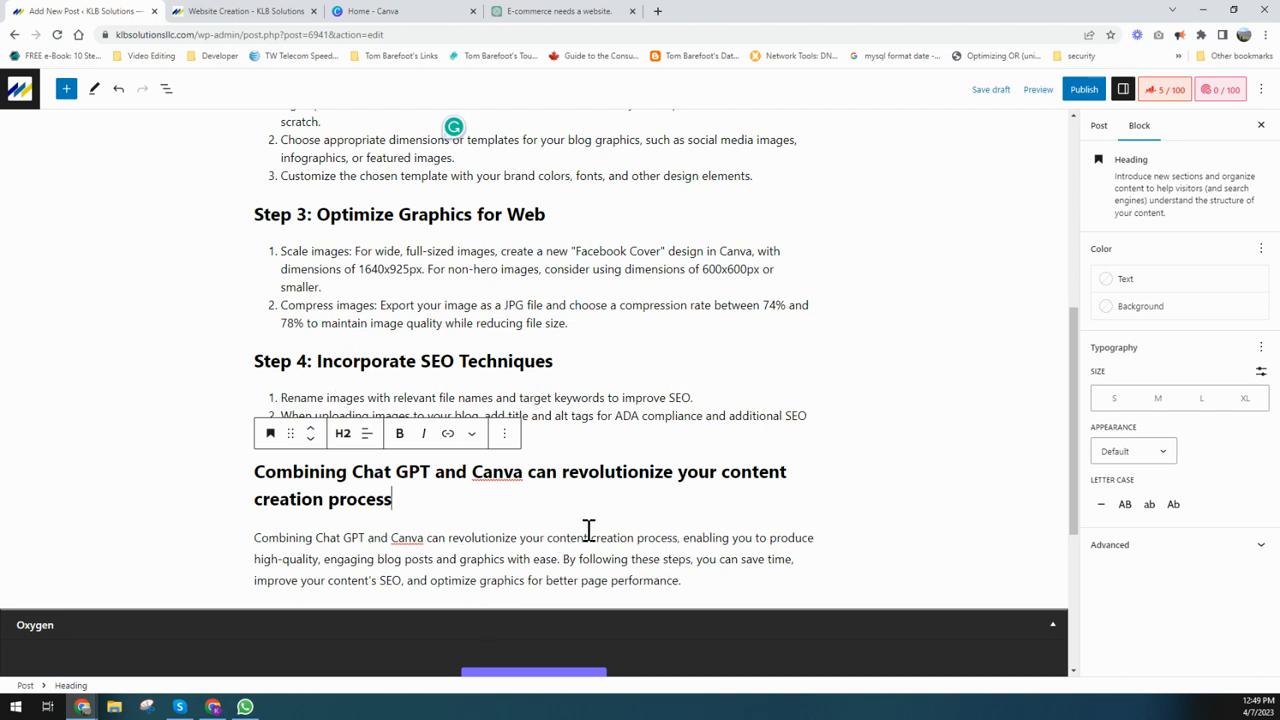
Search the post categories for "web" and assign the Website Design category.
{"action": "left_click", "coordinate": [975, 293]}
{"action": "scroll", "coordinate": [710, 460], "scroll_direction": "down", "scroll_amount": 3}
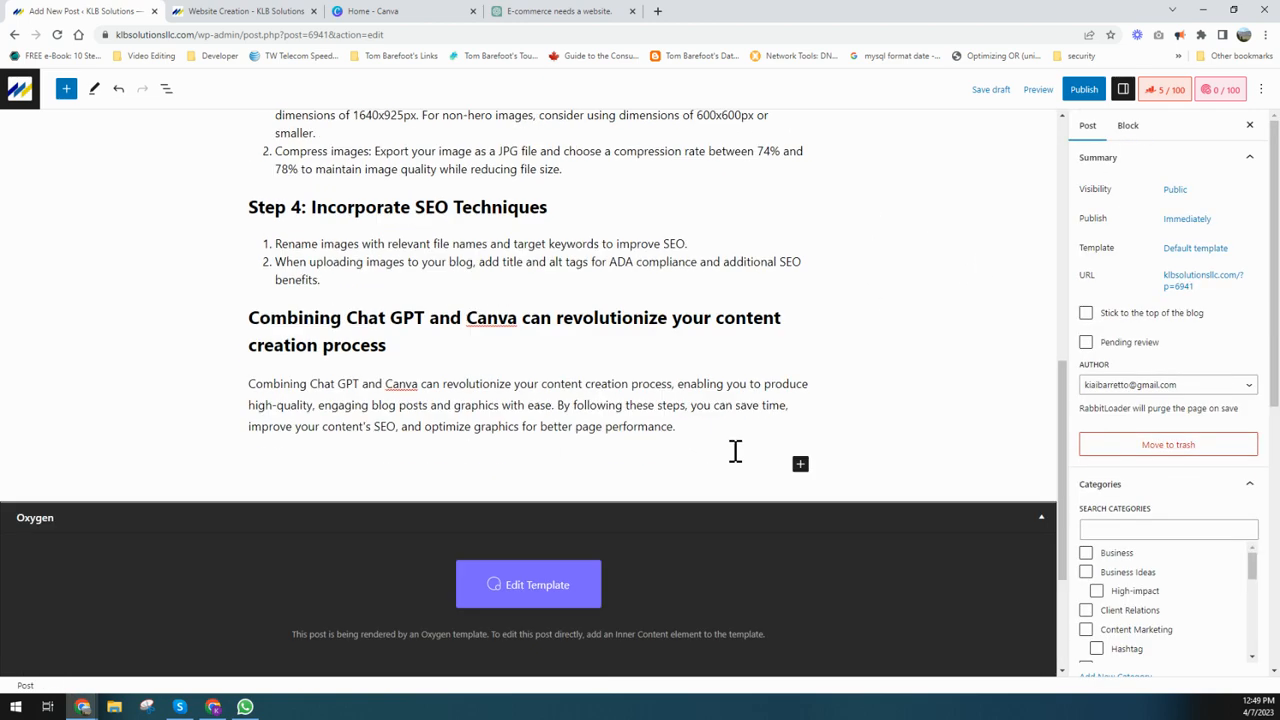
{"action": "left_click", "coordinate": [1131, 527]}
{"action": "type", "text": "web"}
{"action": "left_click", "coordinate": [1086, 572]}
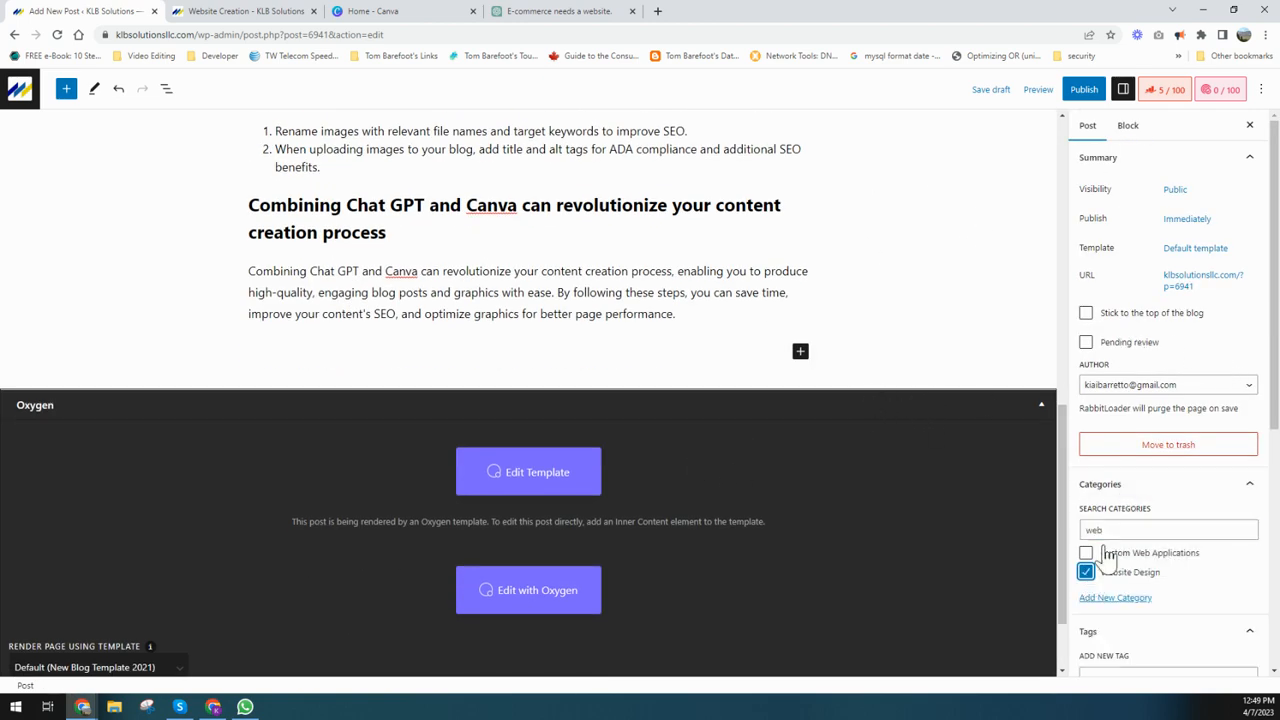
Set the post's Rank Math focus keyword to "content creation".
{"action": "scroll", "coordinate": [1041, 353], "scroll_direction": "up", "scroll_amount": 3}
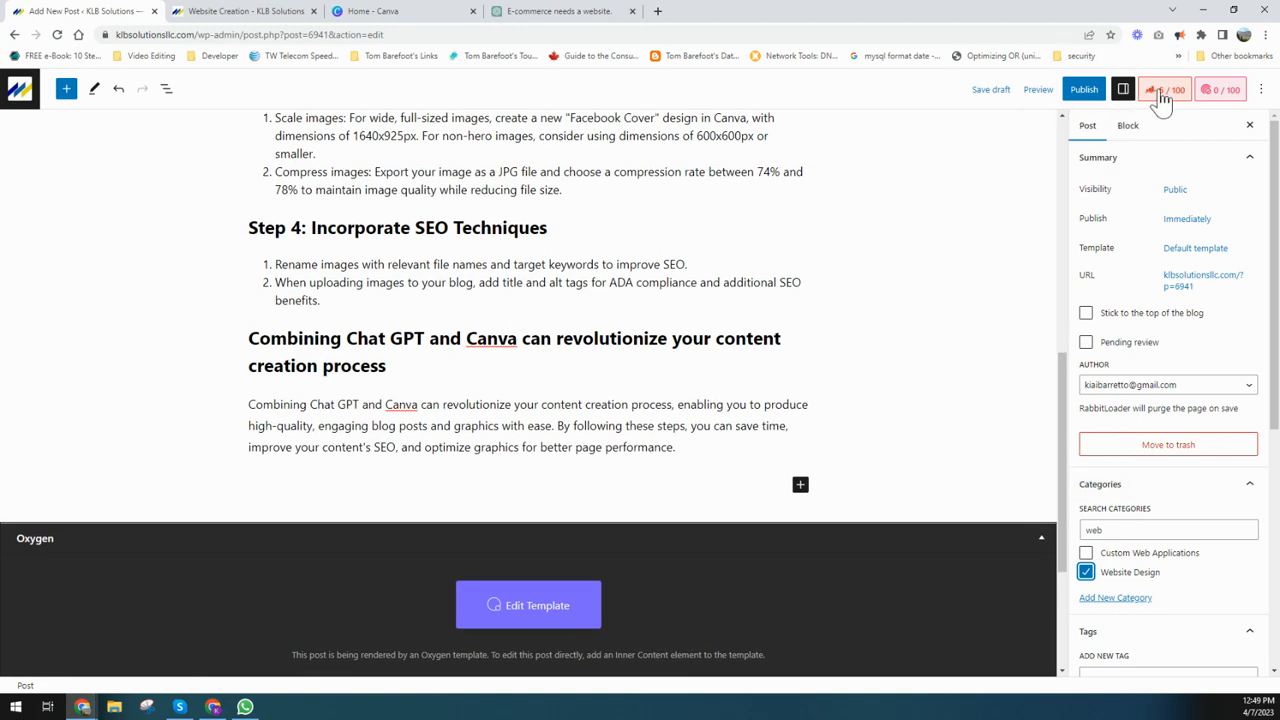
{"action": "scroll", "coordinate": [800, 215], "scroll_direction": "up", "scroll_amount": 15}
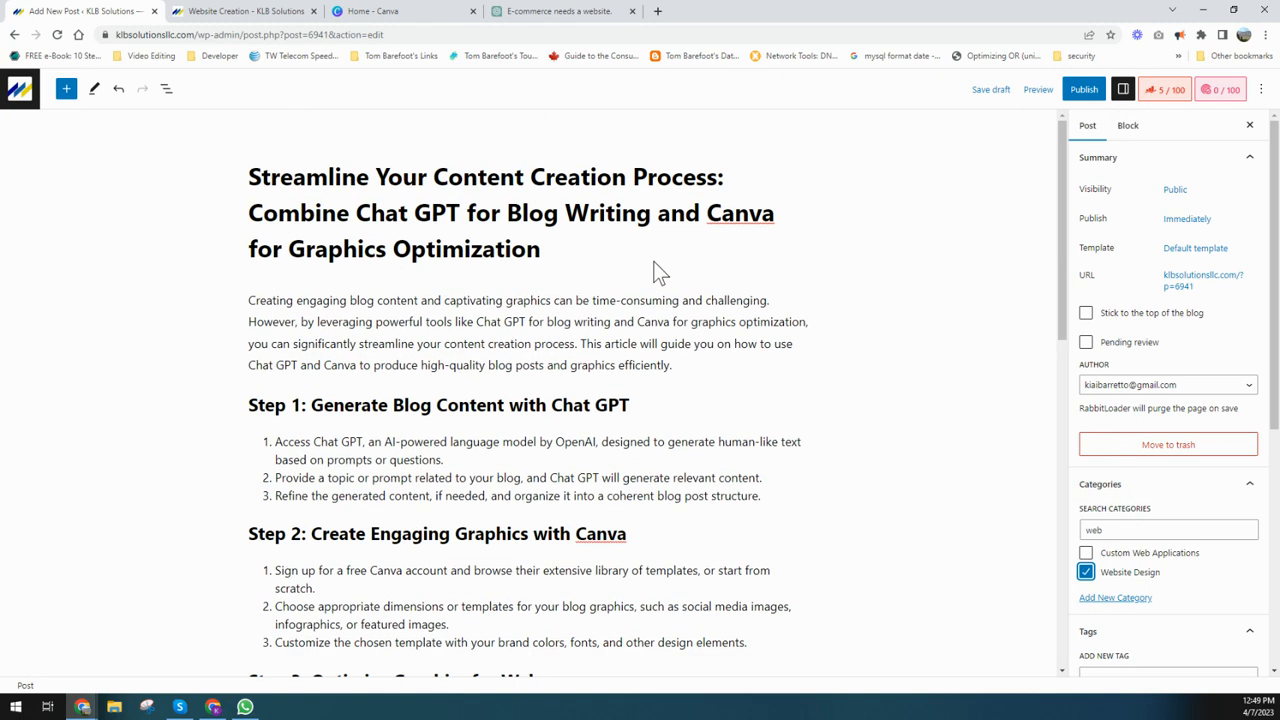
{"action": "left_click", "coordinate": [1167, 90]}
{"action": "left_click", "coordinate": [1137, 390]}
{"action": "type", "text": "d"}
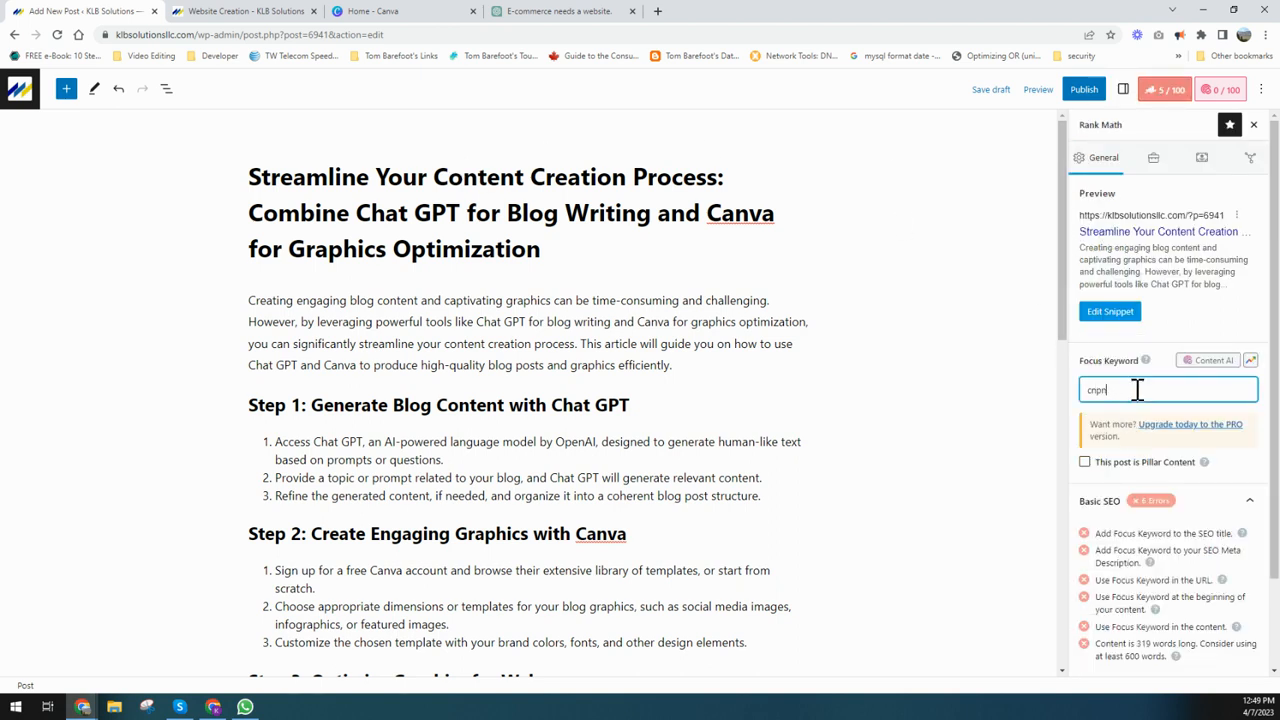
{"action": "type", "text": "ontent"}
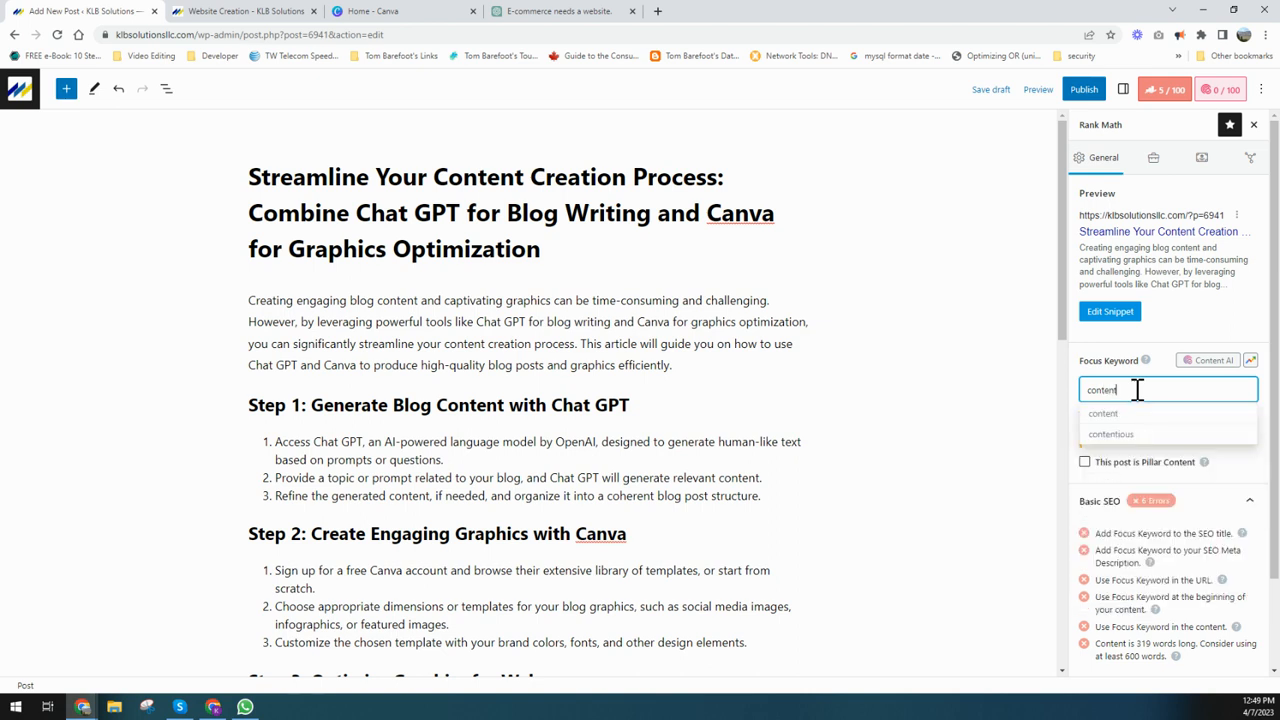
{"action": "type", "text": " creation"}
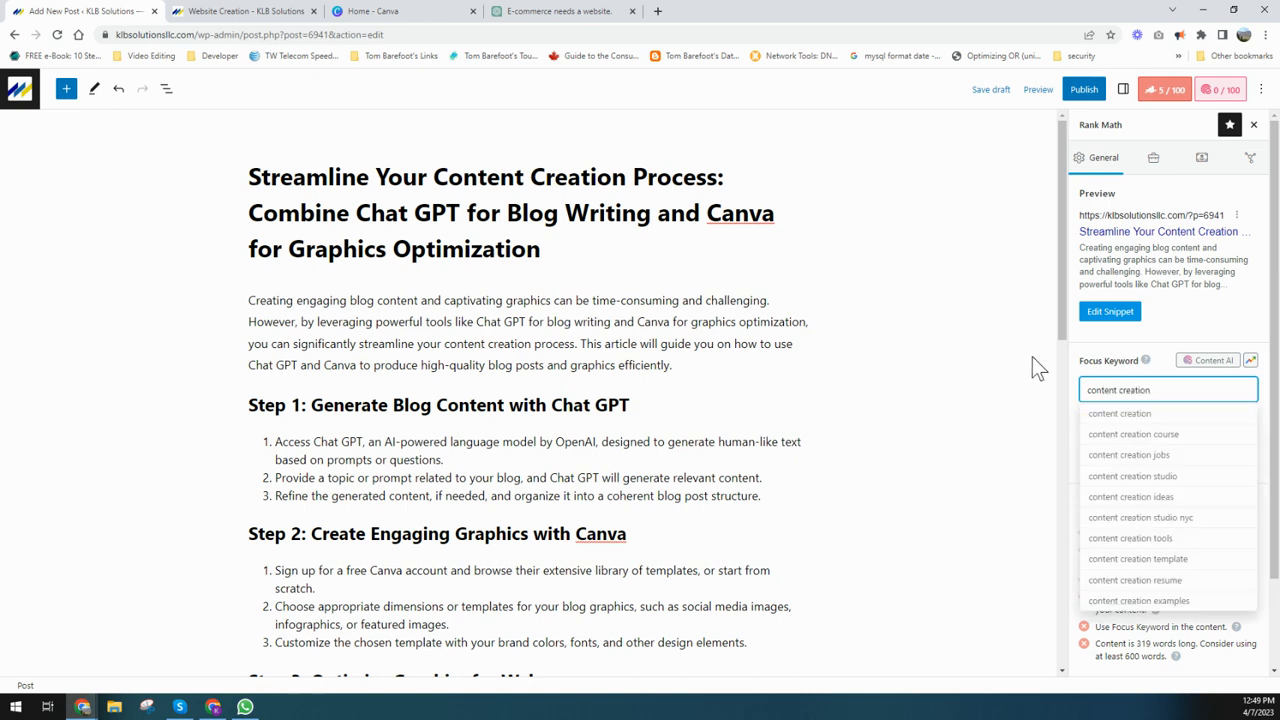
{"action": "key", "text": "Return"}
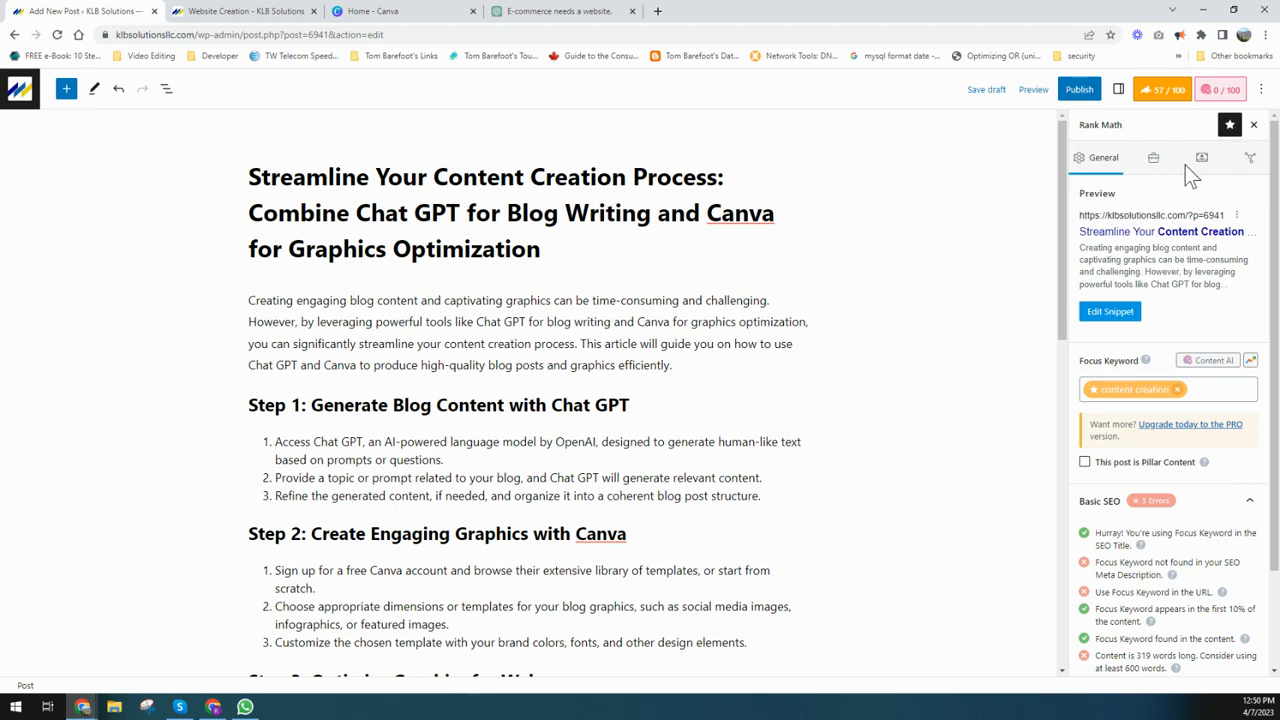
Check the SEO score, then review the tags, featured image and excerpt sections of the post settings.
{"action": "left_click", "coordinate": [1157, 100]}
{"action": "left_click", "coordinate": [1160, 92]}
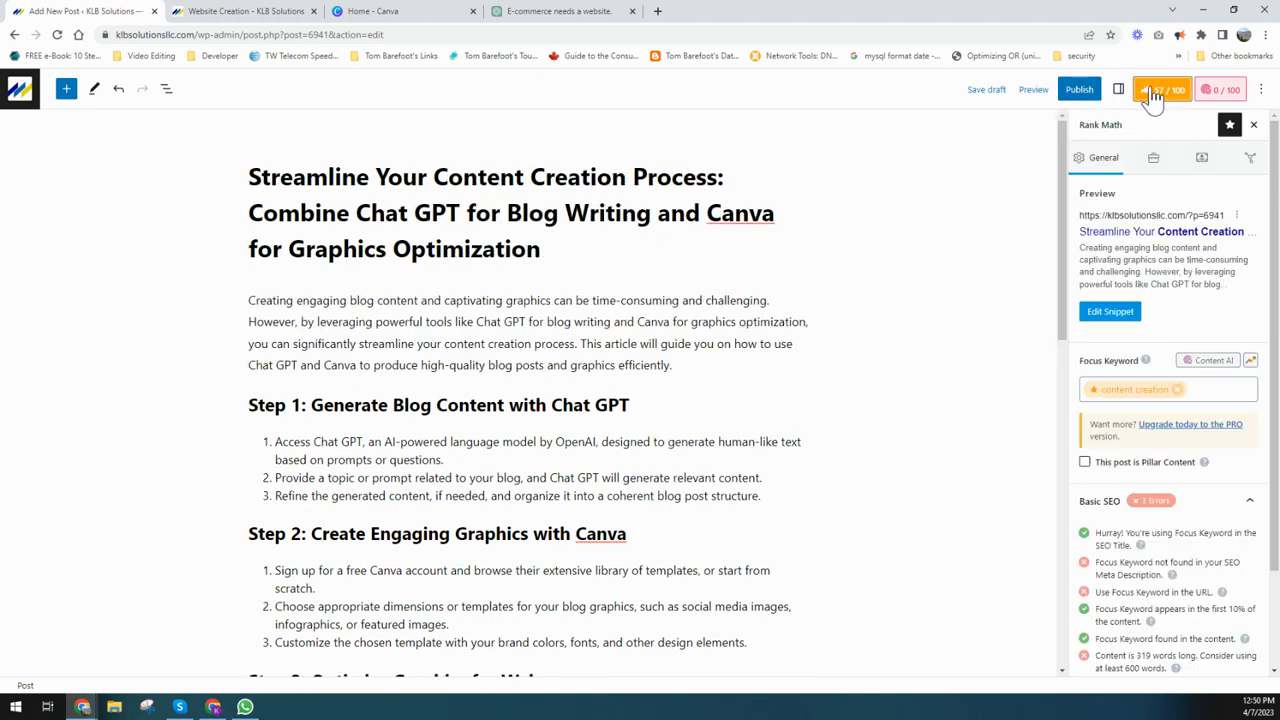
{"action": "left_click", "coordinate": [1117, 92]}
{"action": "scroll", "coordinate": [1120, 451], "scroll_direction": "down", "scroll_amount": 5}
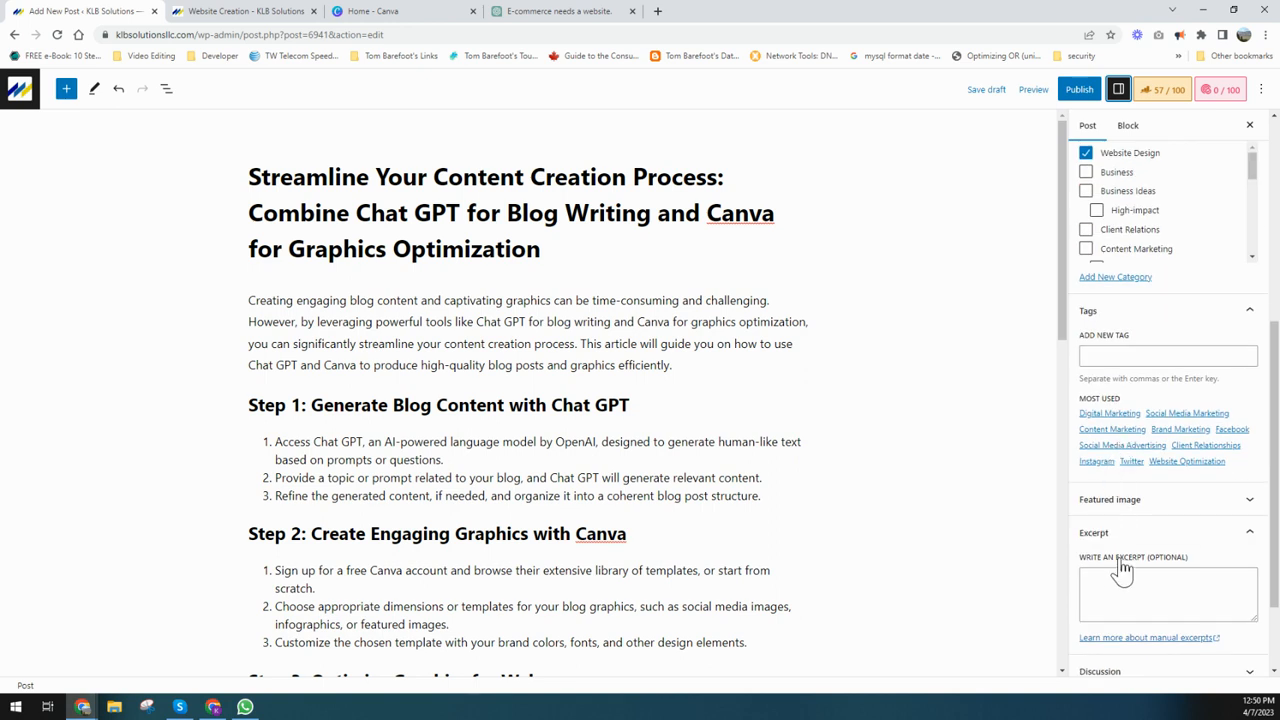
{"action": "scroll", "coordinate": [1141, 583], "scroll_direction": "down", "scroll_amount": 1}
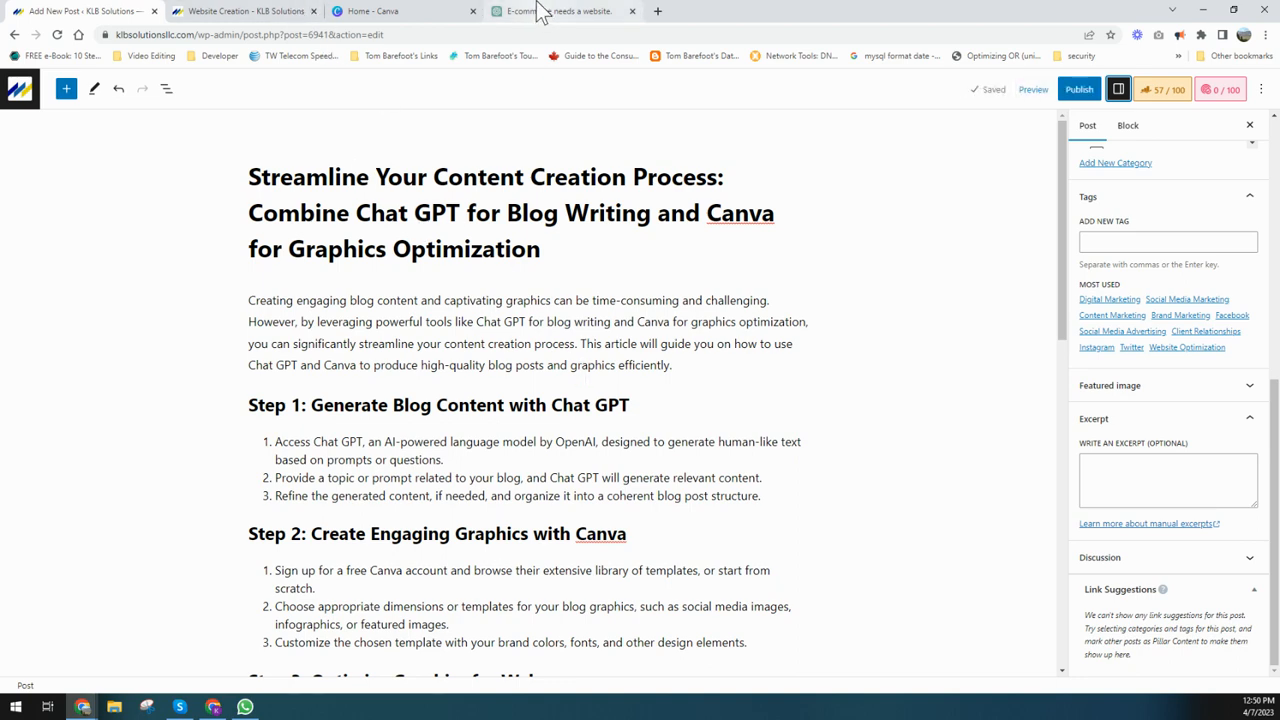
Open the published blog post "How to Setup a Stripe Account to Accept Online Payments" on the KLB Solutions site to view its featured graphic.
{"action": "left_click", "coordinate": [585, 12]}
{"action": "left_click", "coordinate": [458, 12]}
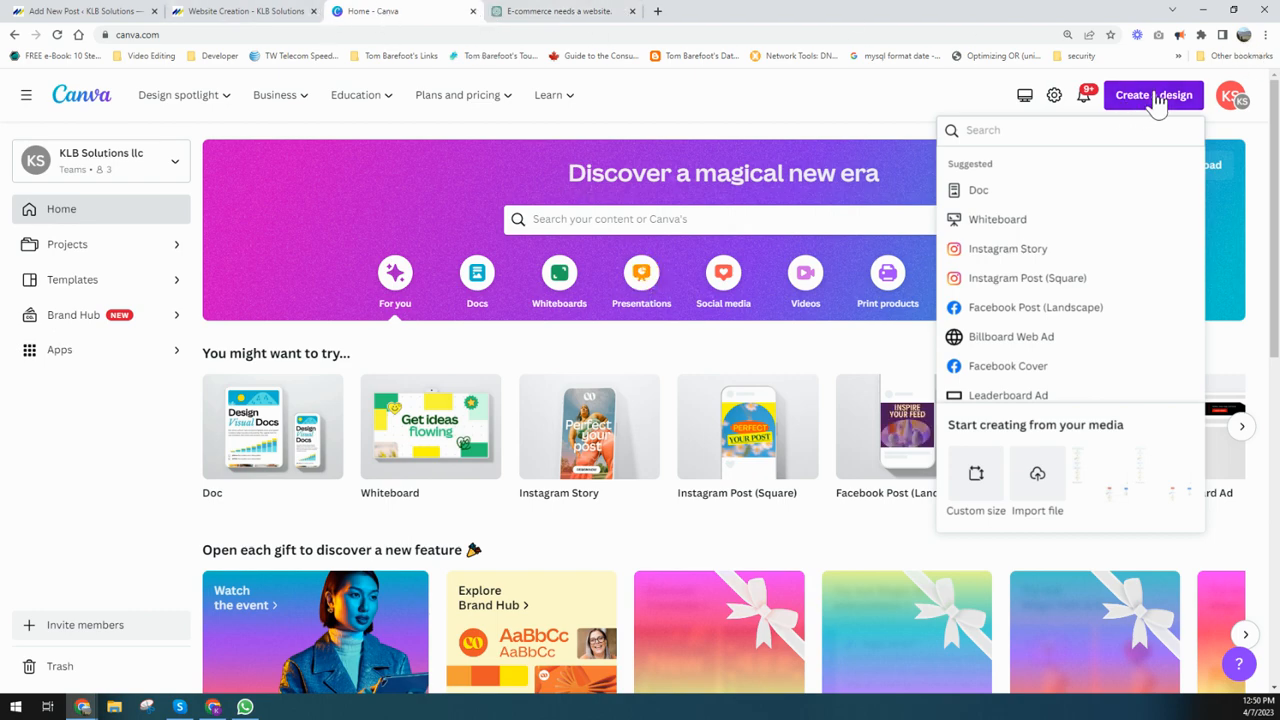
{"action": "left_click", "coordinate": [203, 20]}
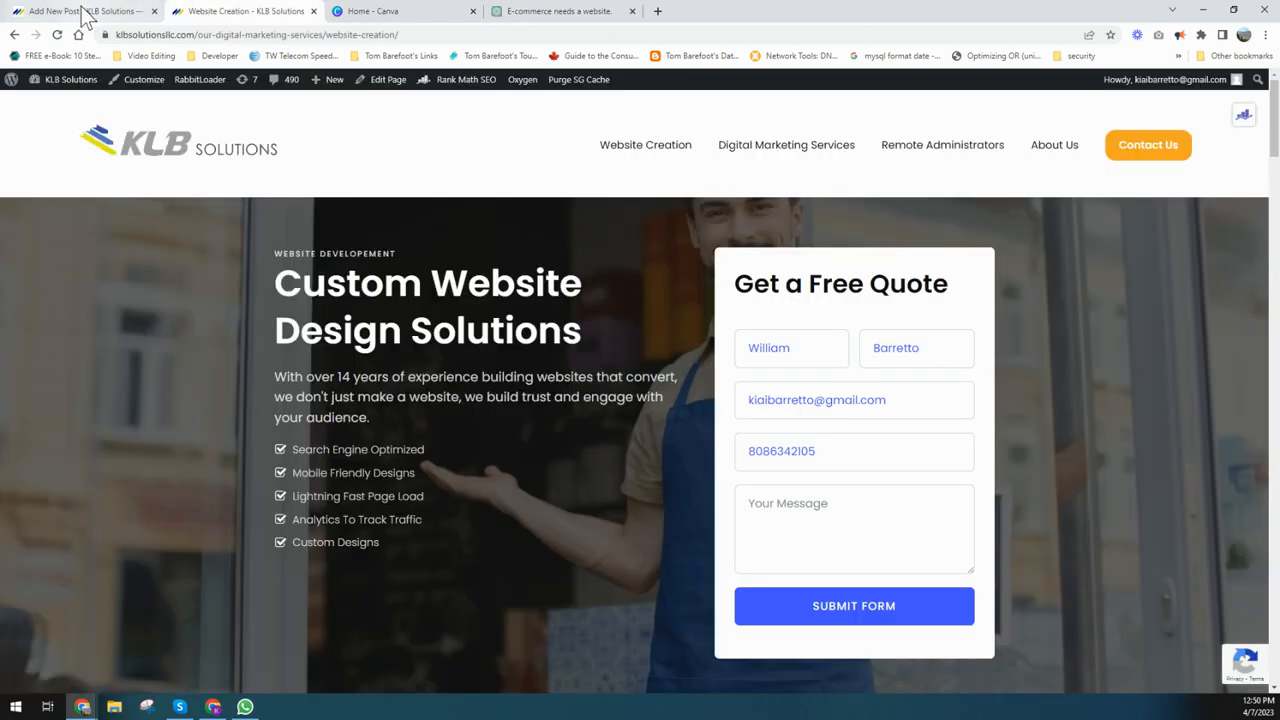
{"action": "left_click", "coordinate": [86, 12]}
{"action": "left_click", "coordinate": [185, 11]}
{"action": "mouse_move", "coordinate": [1080, 166]}
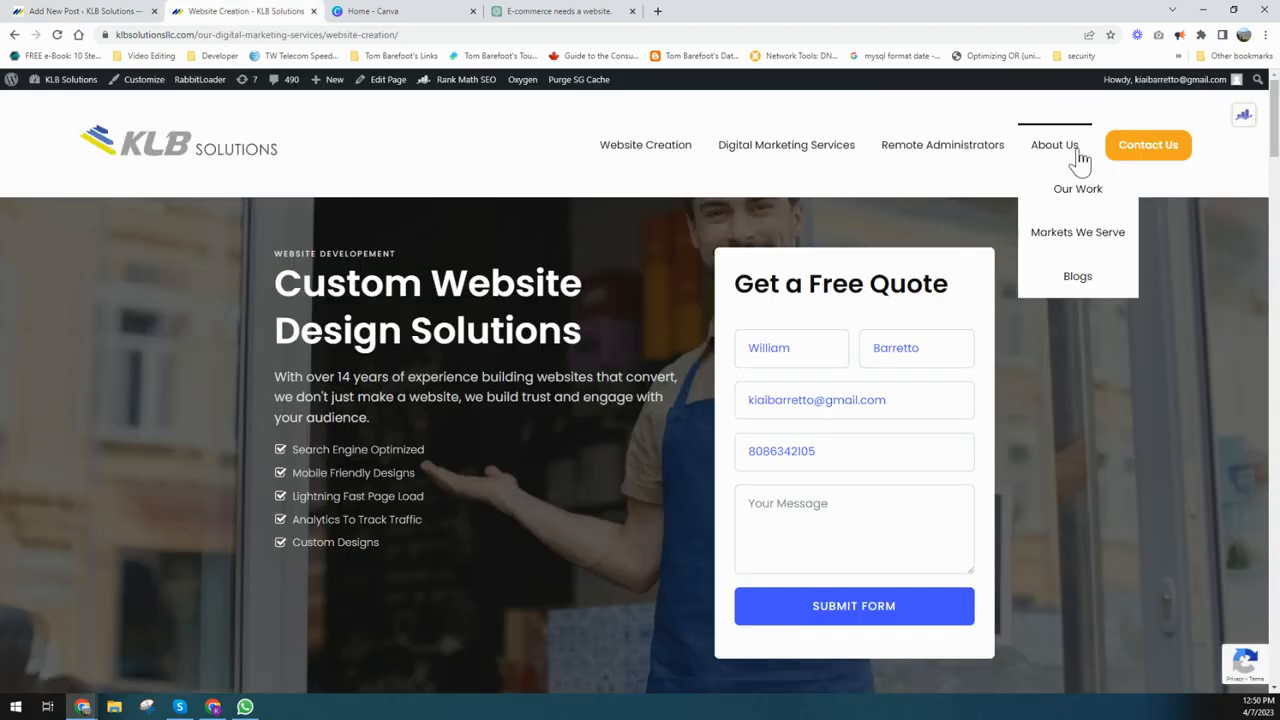
{"action": "left_click", "coordinate": [1080, 278]}
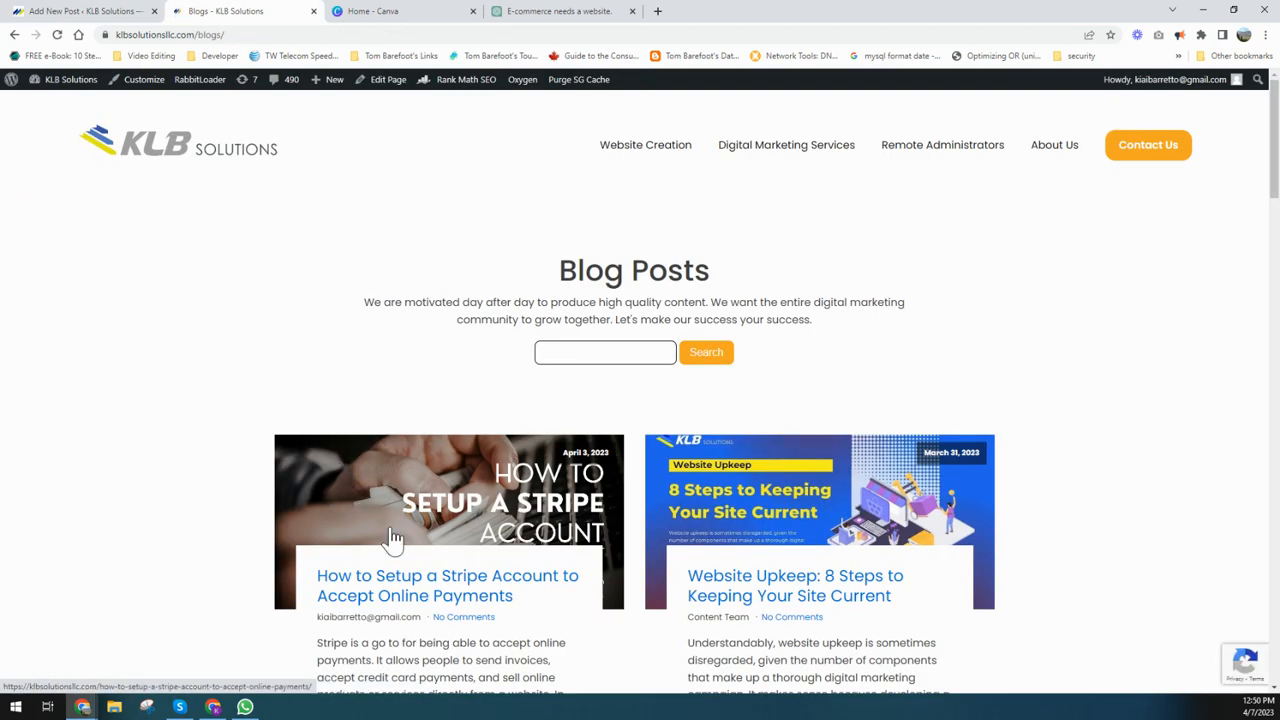
{"action": "left_click", "coordinate": [440, 520]}
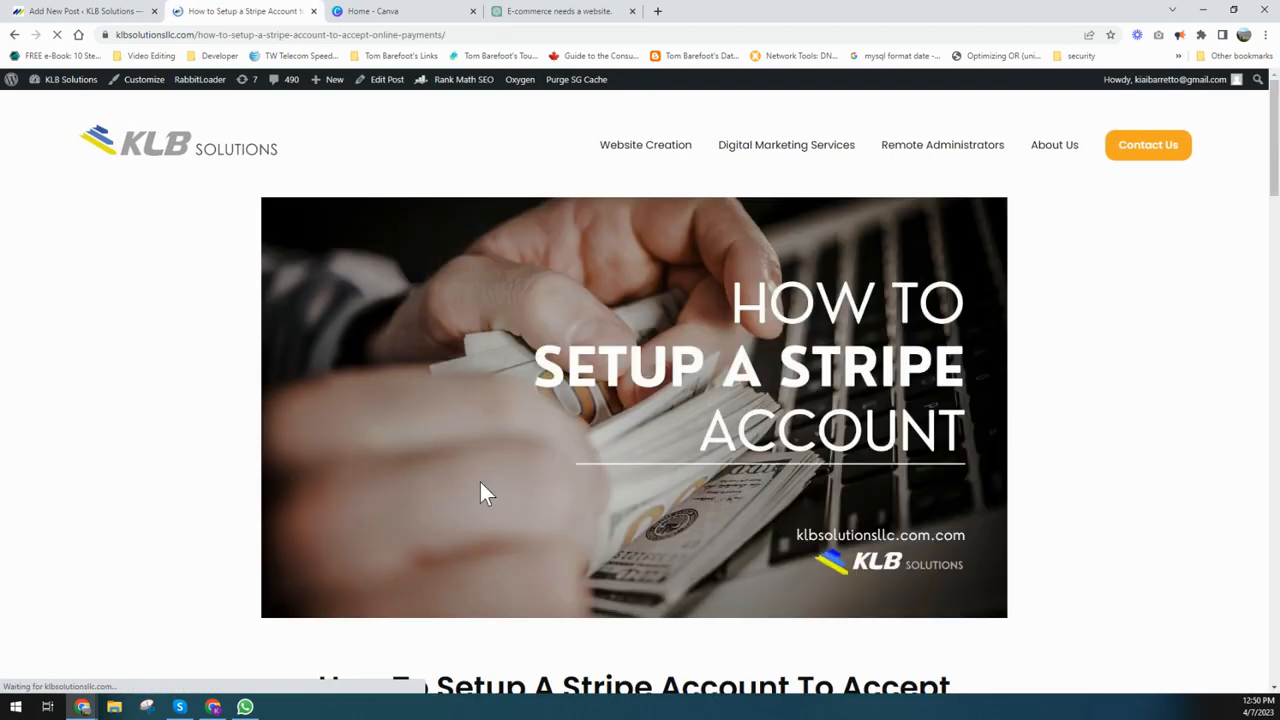
Switch to Canva and create a new blank Facebook Cover design of 1640 × 924 px.
{"action": "left_click", "coordinate": [397, 12]}
{"action": "left_click", "coordinate": [530, 11]}
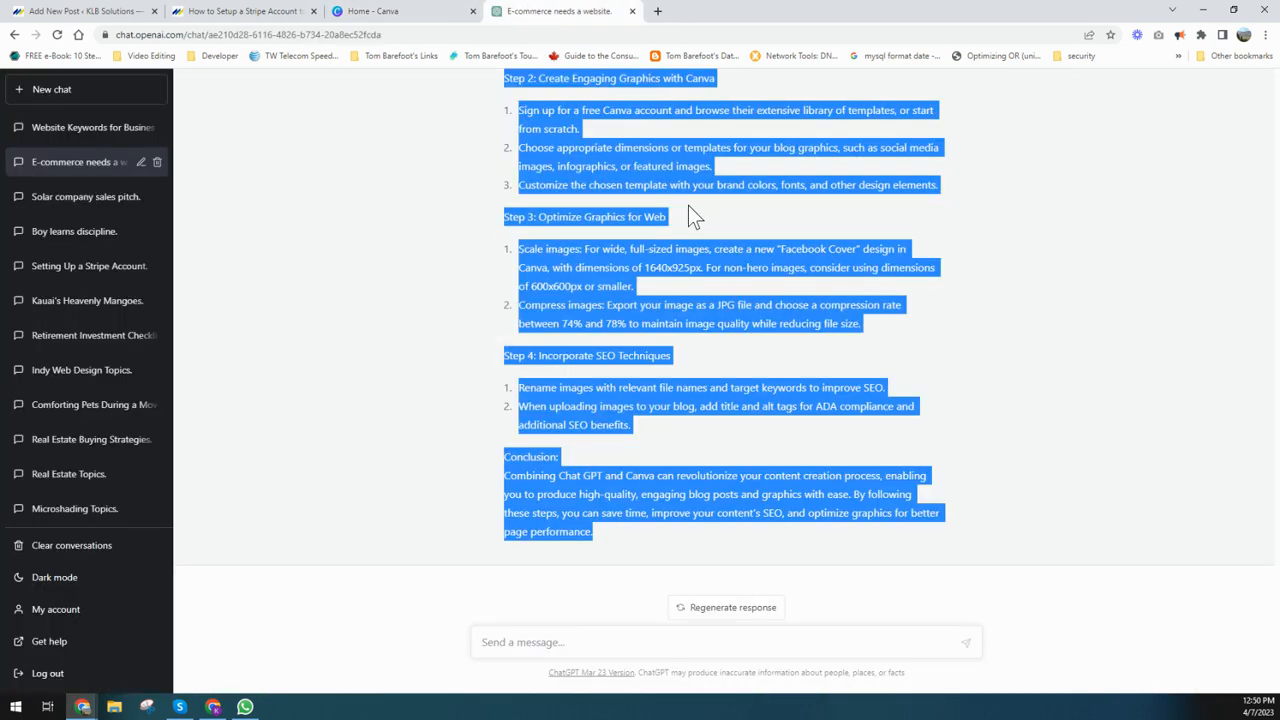
{"action": "left_click", "coordinate": [172, 13]}
{"action": "left_click", "coordinate": [462, 13]}
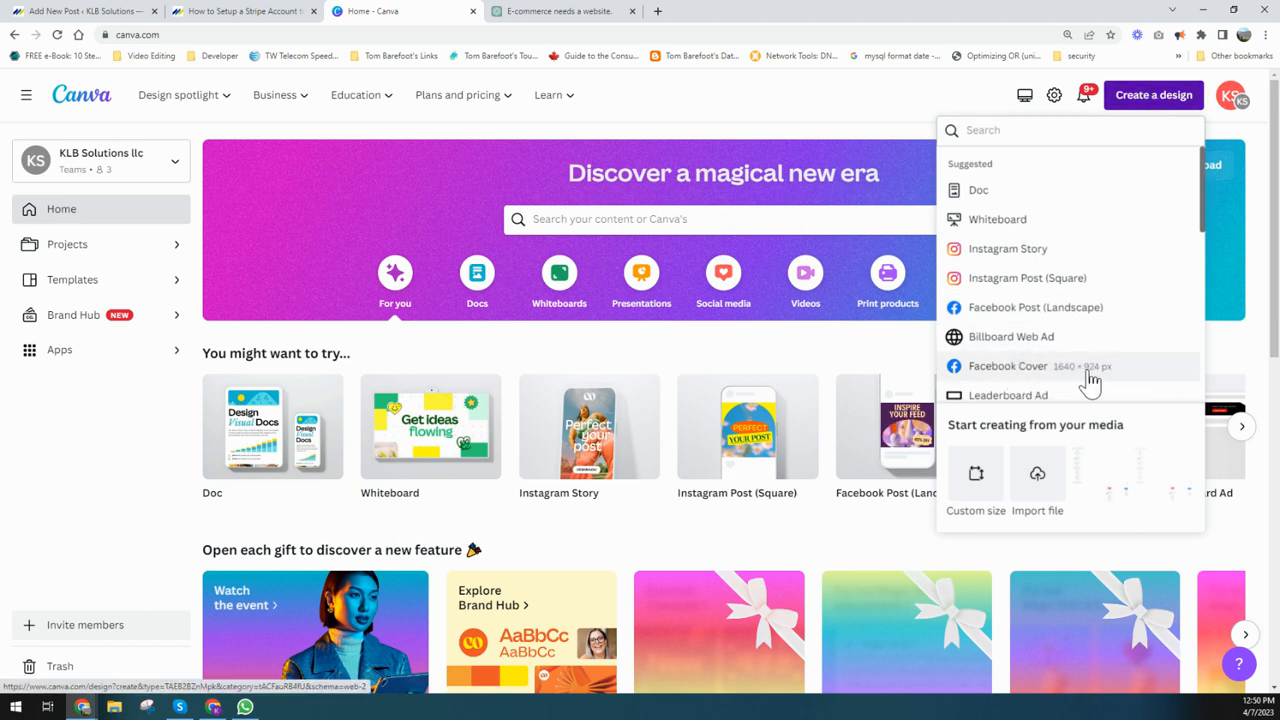
{"action": "left_click", "coordinate": [1022, 381]}
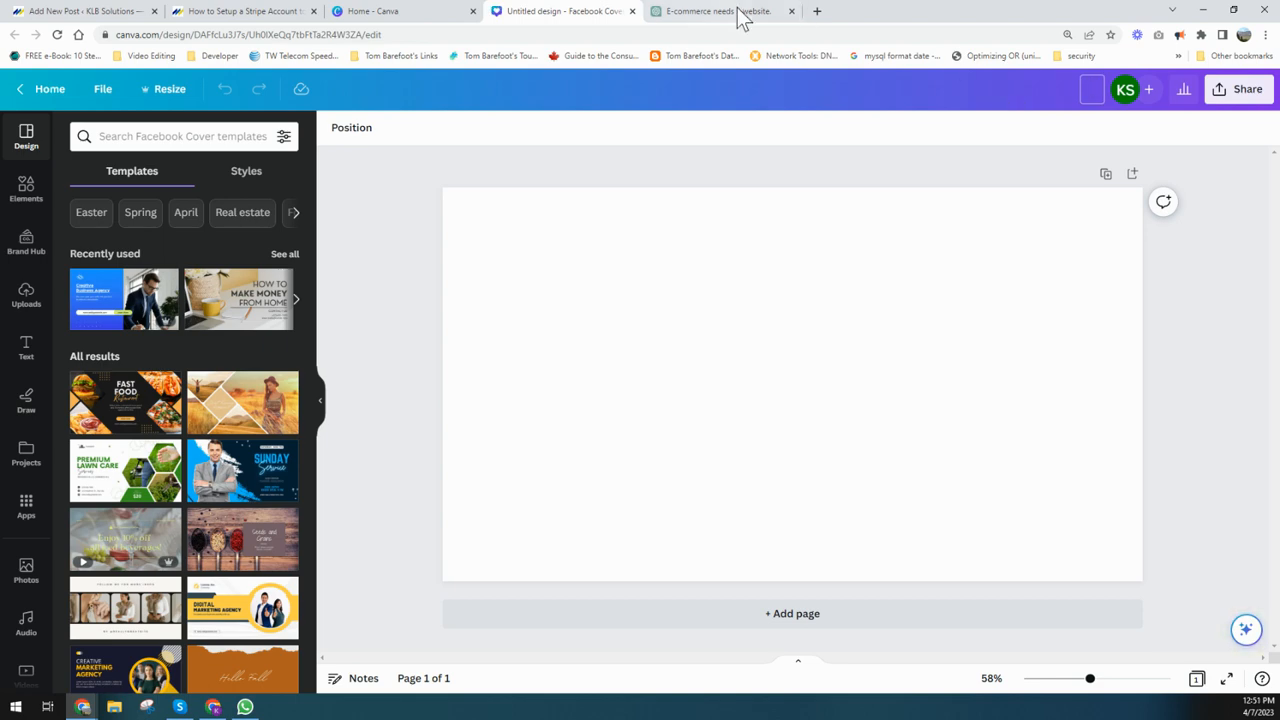
Copy the "Streamline Your Content Creation Process" part of the WordPress post title and return to Canva.
{"action": "left_click", "coordinate": [236, 12]}
{"action": "left_click", "coordinate": [100, 12]}
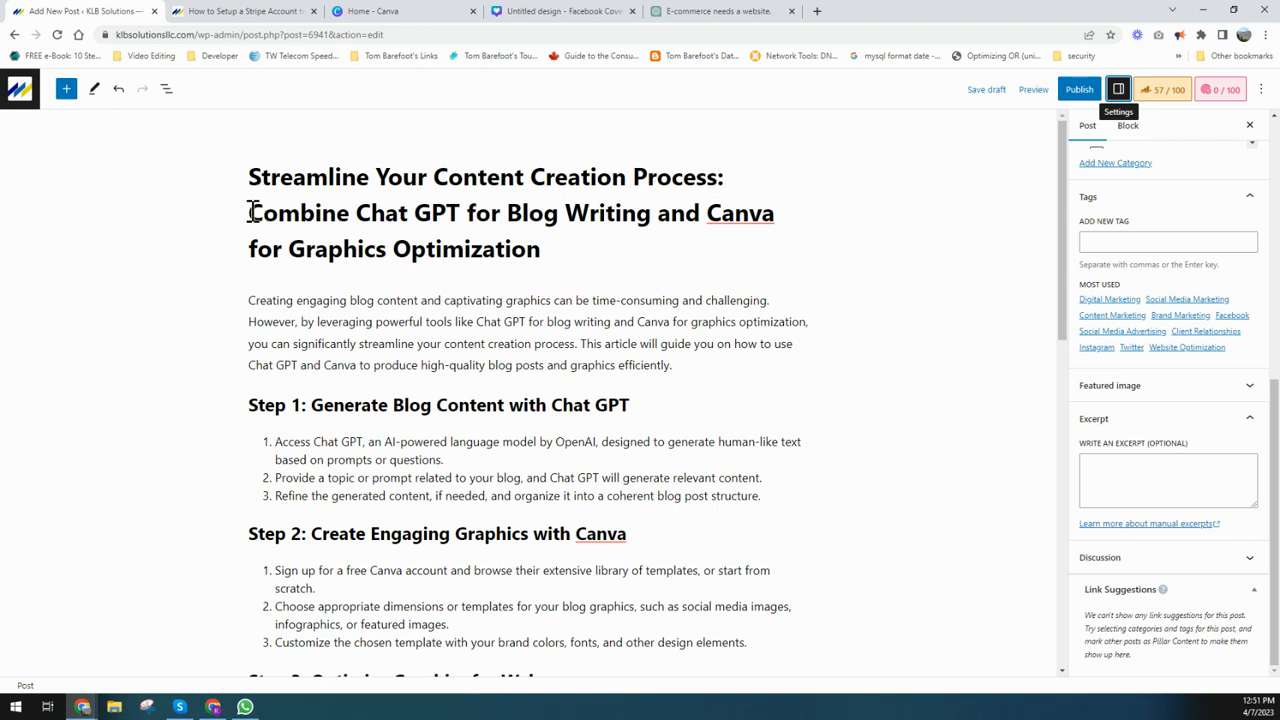
{"action": "left_click_drag", "start_coordinate": [253, 213], "coordinate": [541, 248]}
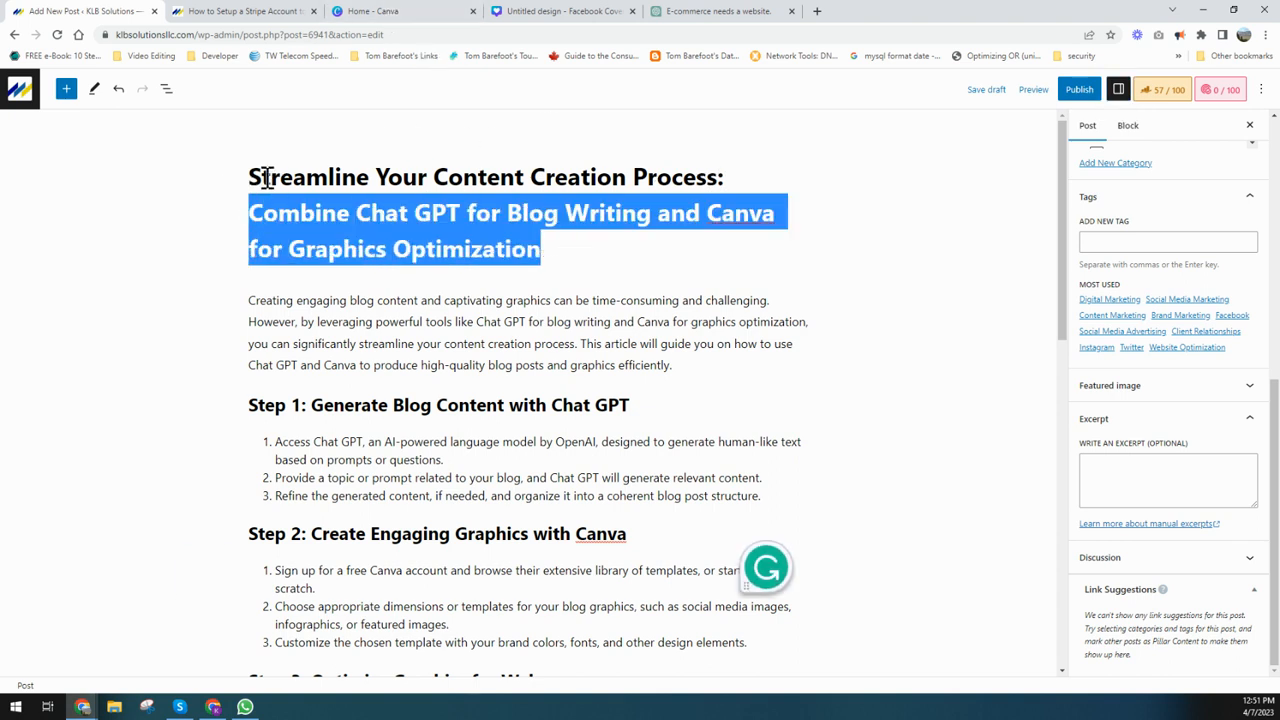
{"action": "left_click_drag", "start_coordinate": [262, 177], "coordinate": [722, 177]}
{"action": "key", "text": "ctrl+c"}
{"action": "left_click", "coordinate": [406, 12]}
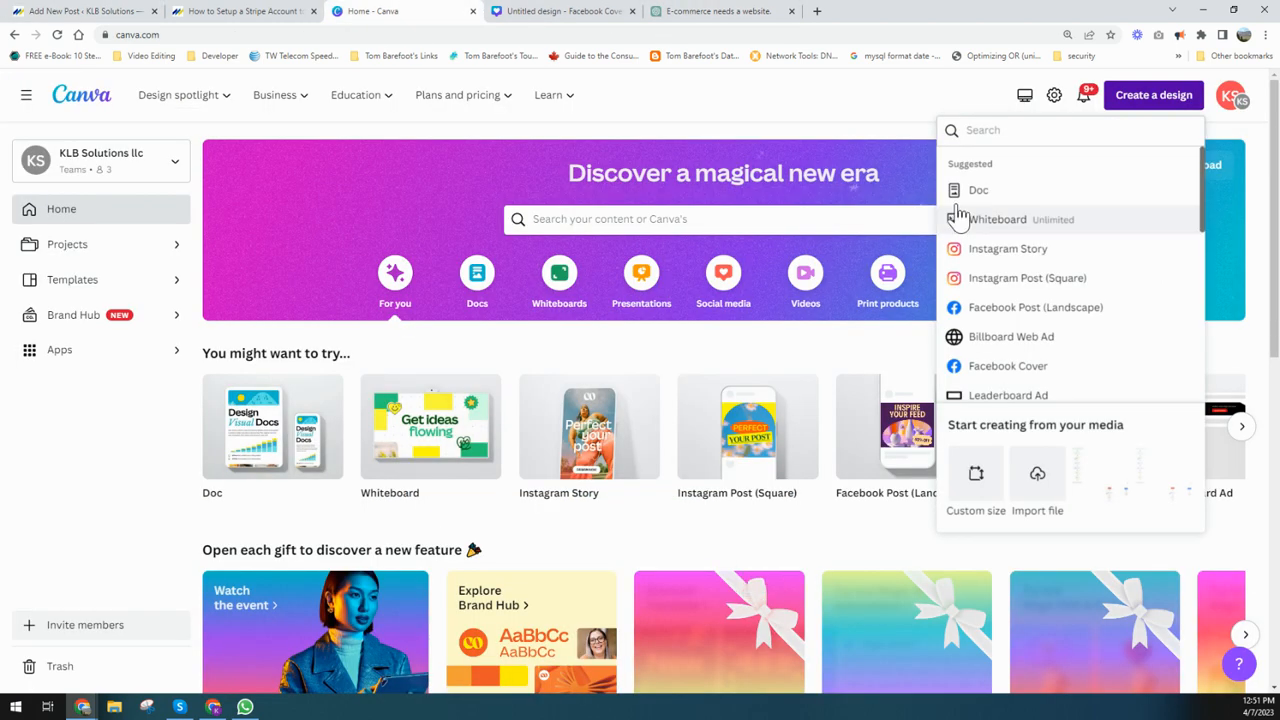
Name the blank Facebook Cover design "Streamline Your Content Creation Process" using the copied title.
{"action": "left_click", "coordinate": [572, 17]}
{"action": "key", "text": "ctrl+v"}
{"action": "left_click", "coordinate": [738, 263]}
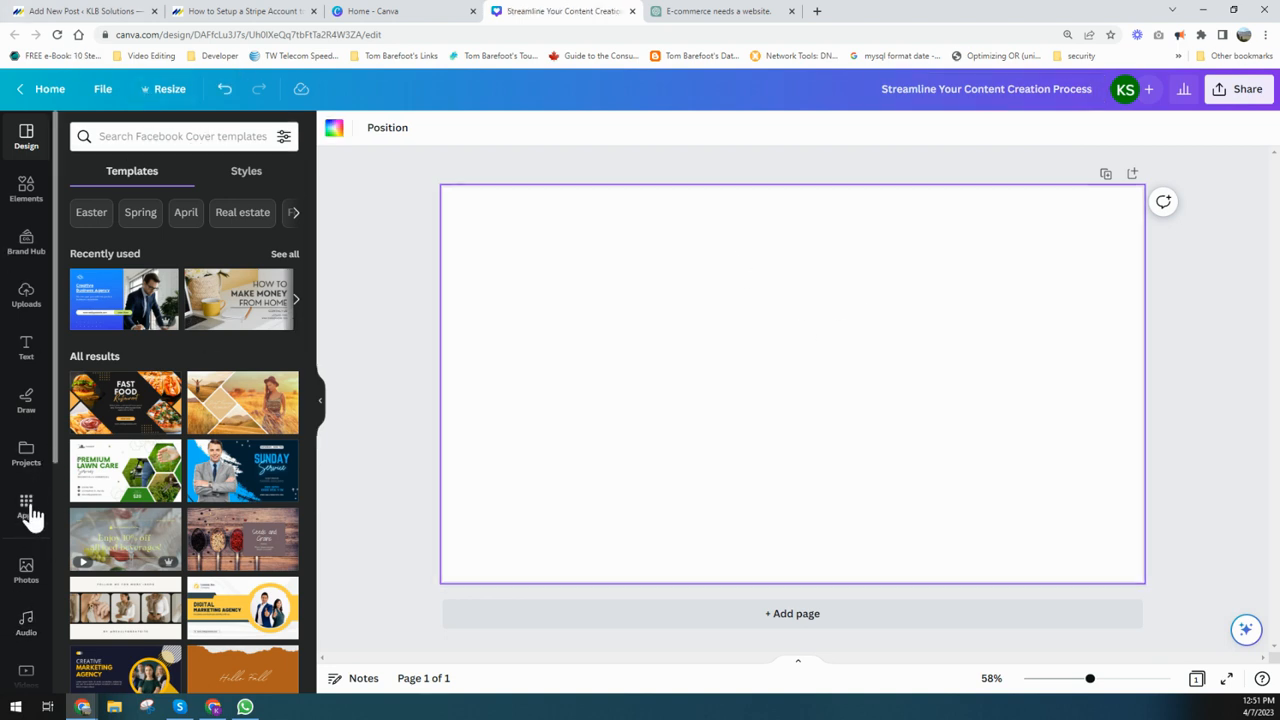
Search the stock photo library for "content creation", correcting any misspelling in the search term.
{"action": "left_click", "coordinate": [27, 290]}
{"action": "scroll", "coordinate": [25, 520], "scroll_direction": "down", "scroll_amount": 2}
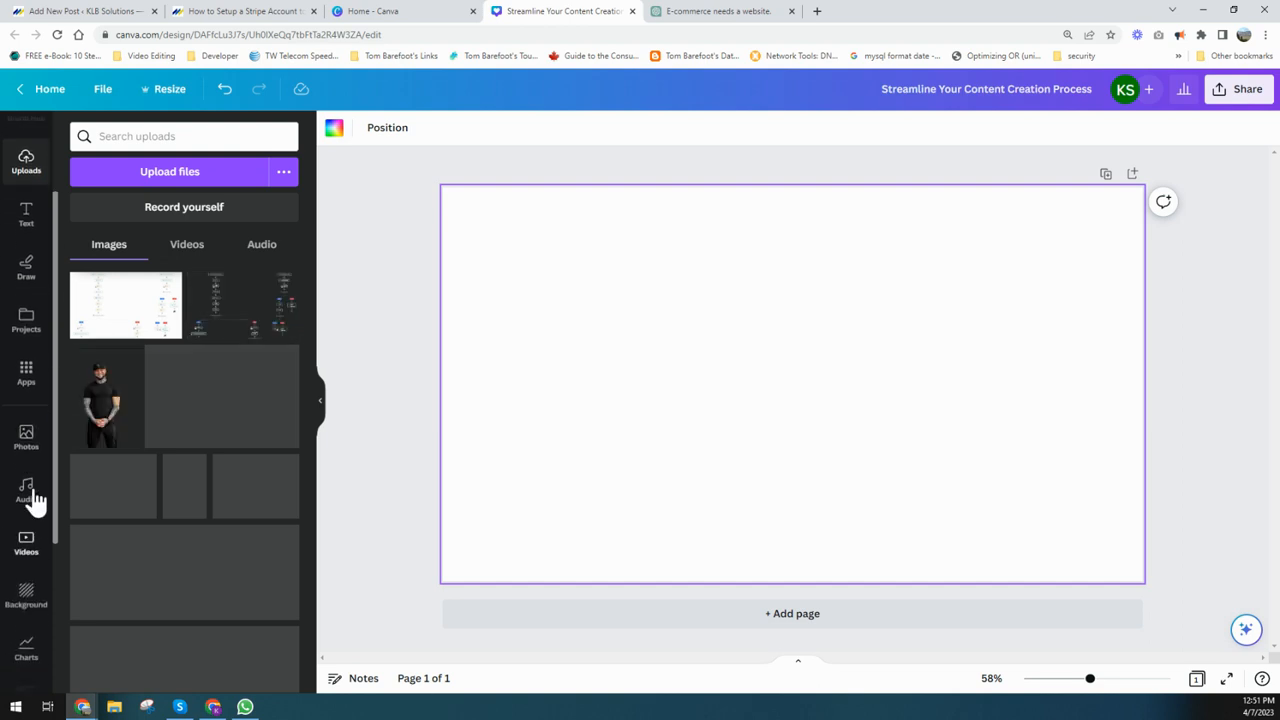
{"action": "left_click", "coordinate": [28, 434]}
{"action": "left_click", "coordinate": [146, 134]}
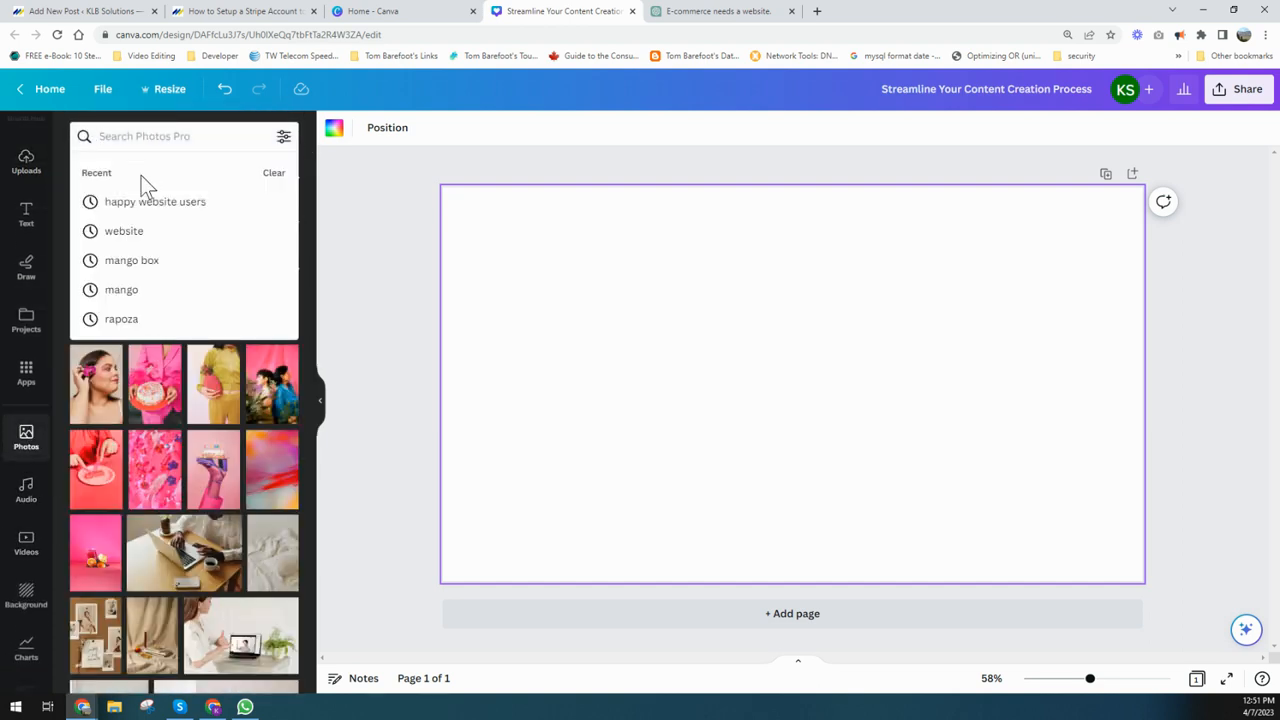
{"action": "type", "text": "content c"}
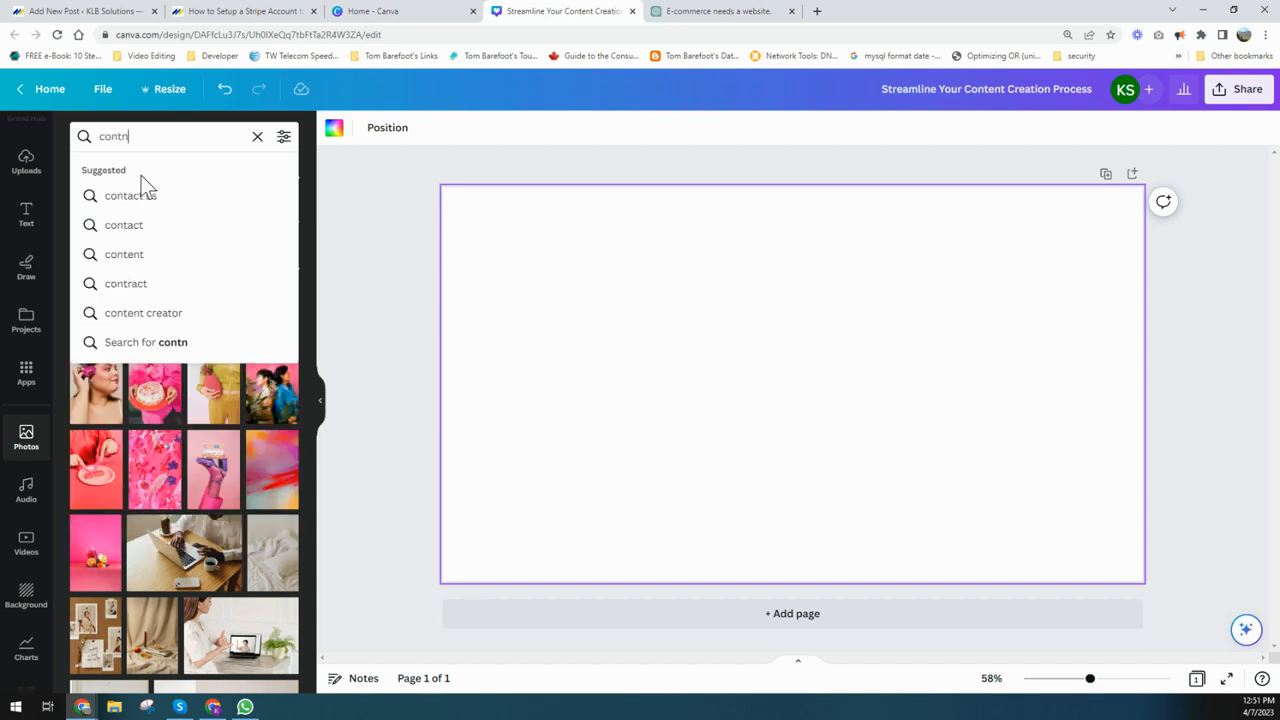
{"action": "type", "text": "reation"}
{"action": "key", "text": "Return"}
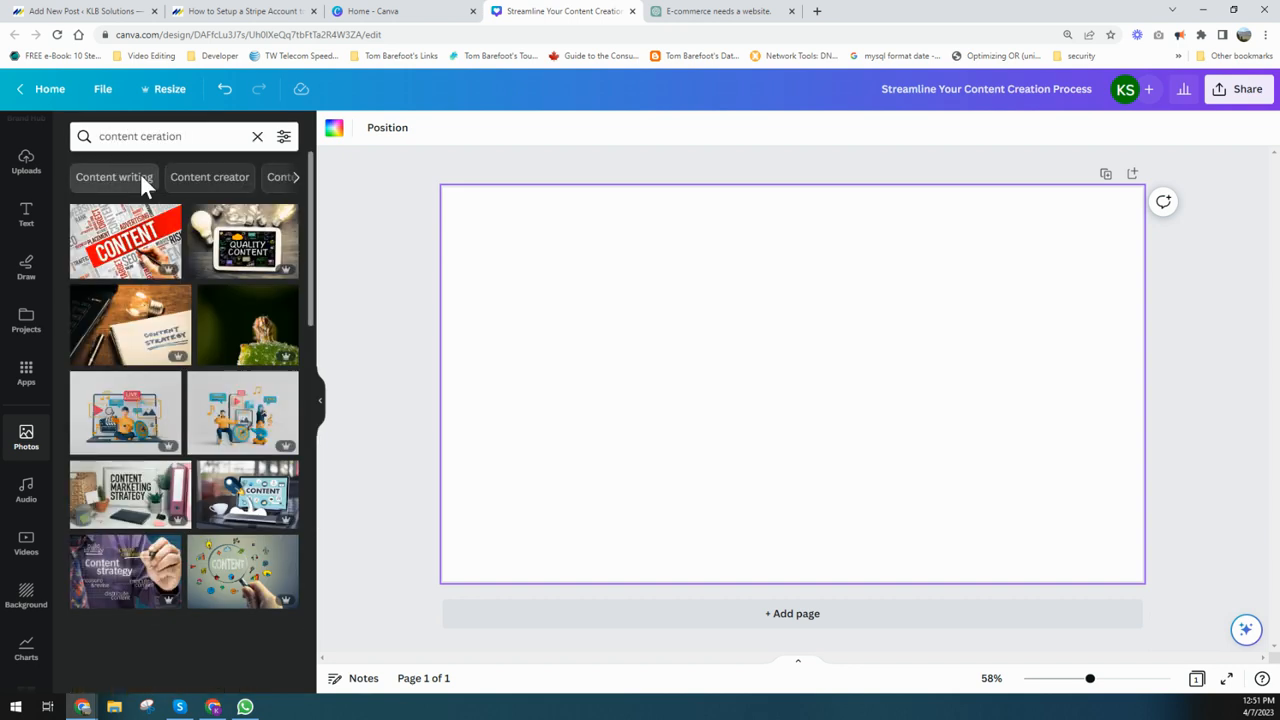
{"action": "double_click", "coordinate": [154, 140]}
{"action": "type", "text": "creatio"}
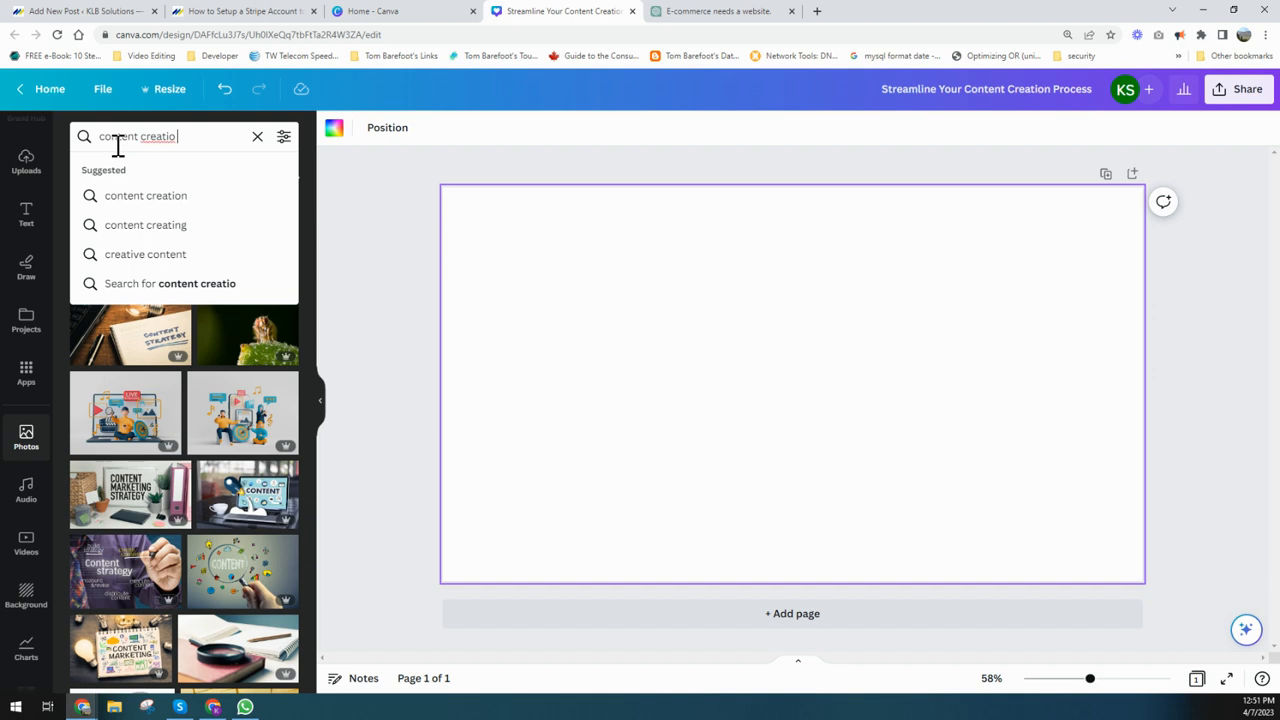
{"action": "key", "text": "Return"}
{"action": "left_click", "coordinate": [203, 137]}
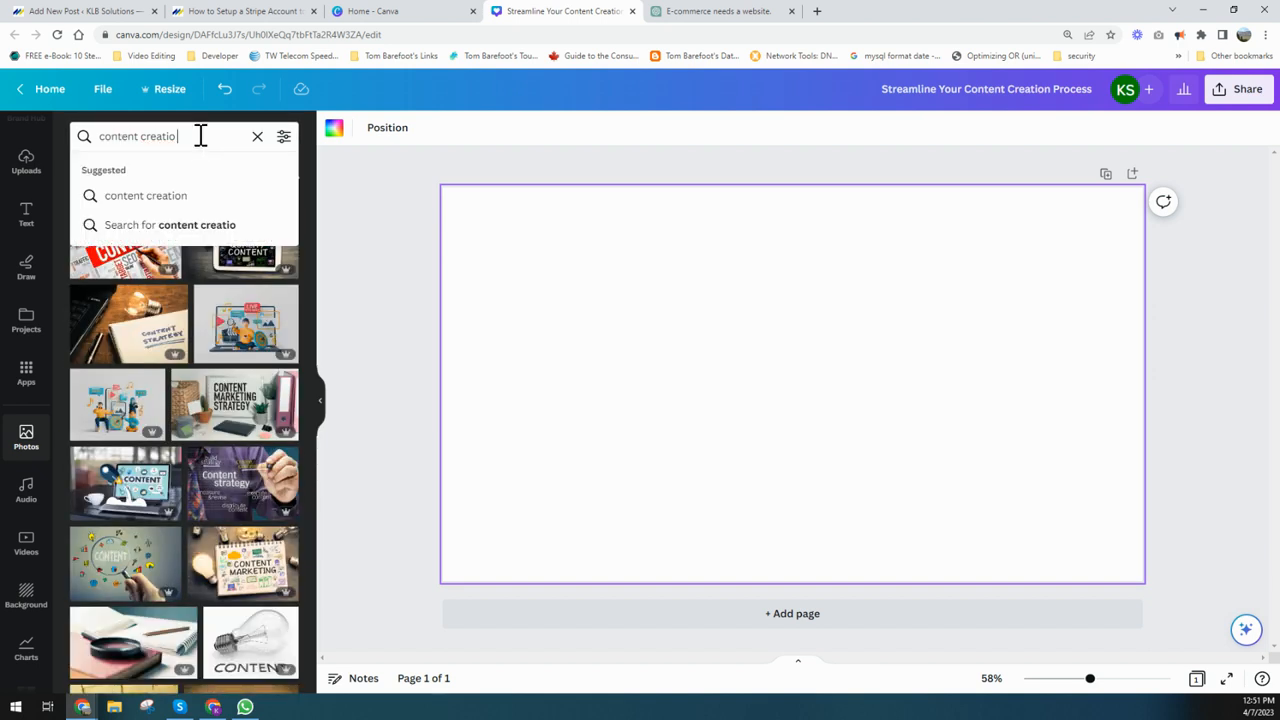
{"action": "type", "text": "n"}
{"action": "key", "text": "Return"}
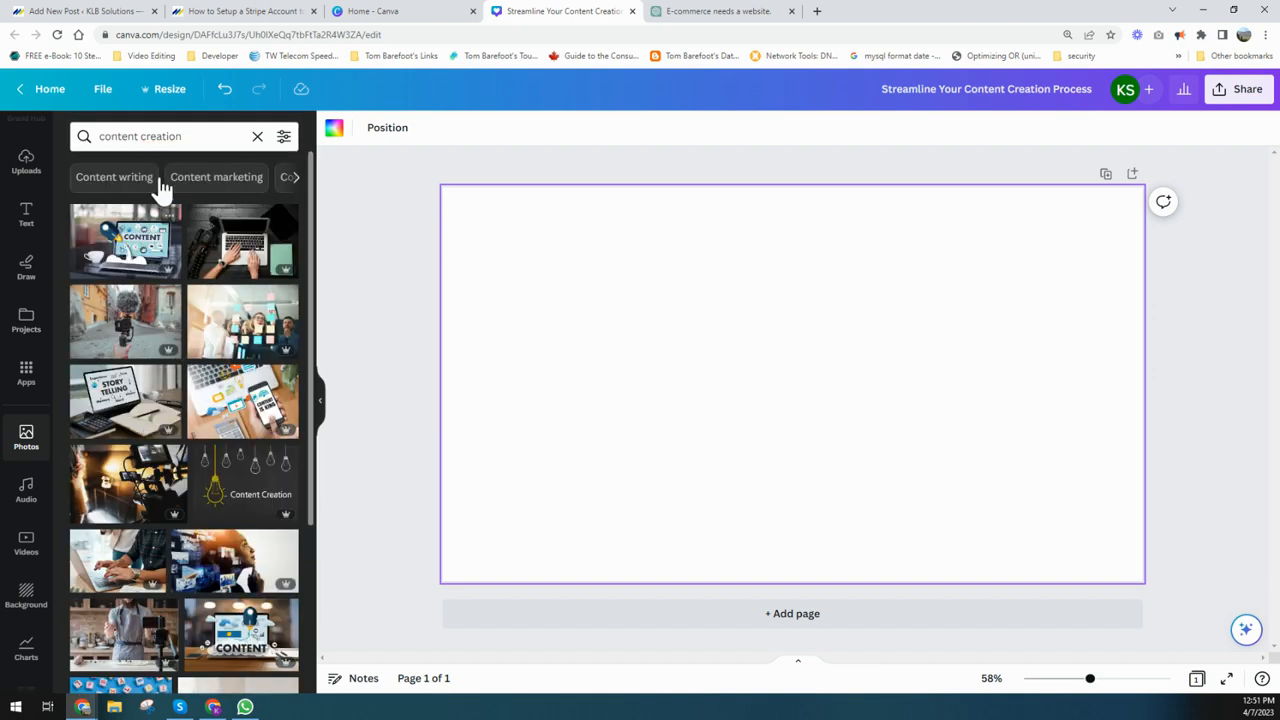